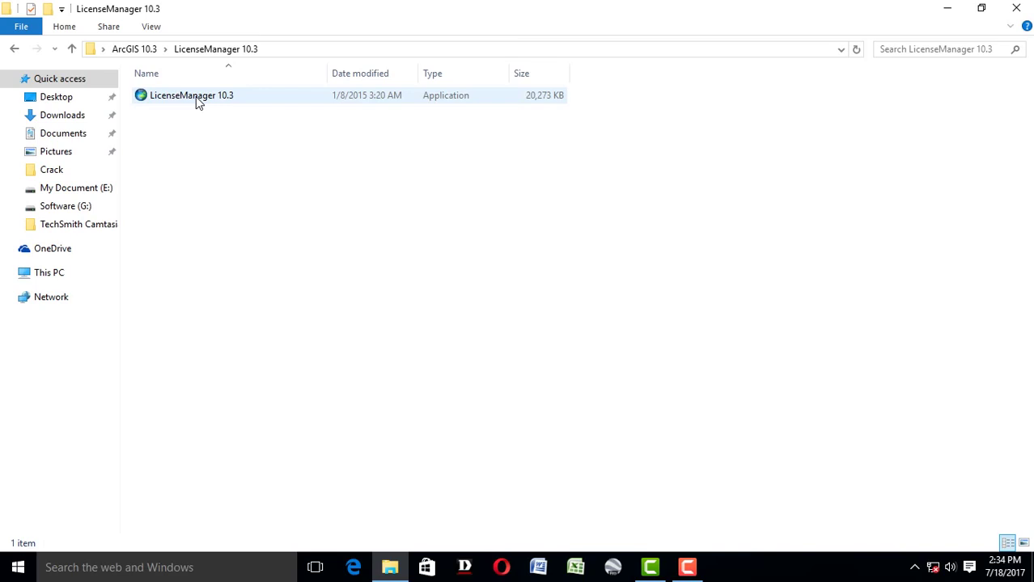
# Step: Extract the LicenseManager 10.3 installation files to the default destination folder and launch the setup program
pyautogui.doubleClick(196, 96)
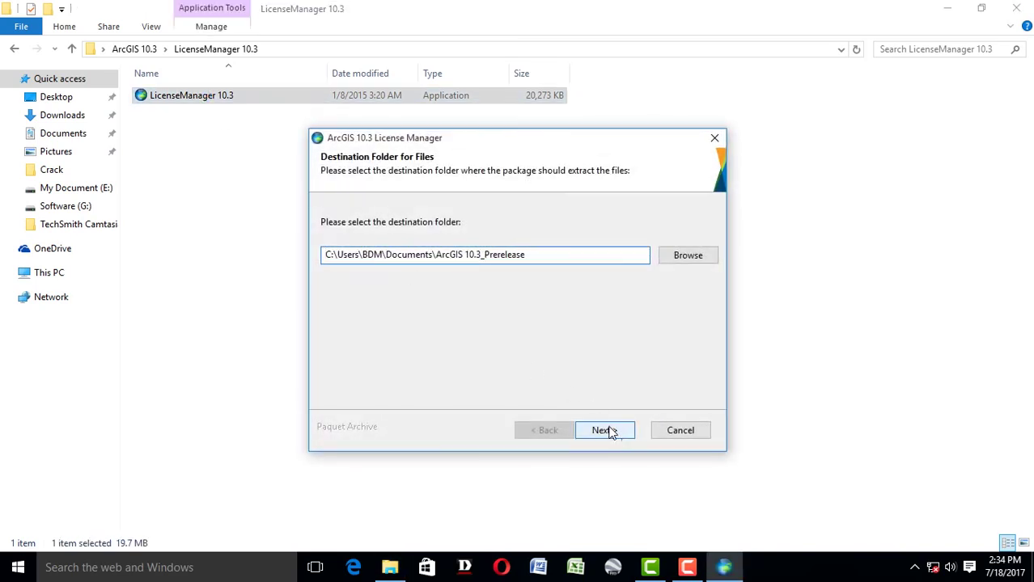
pyautogui.click(611, 432)
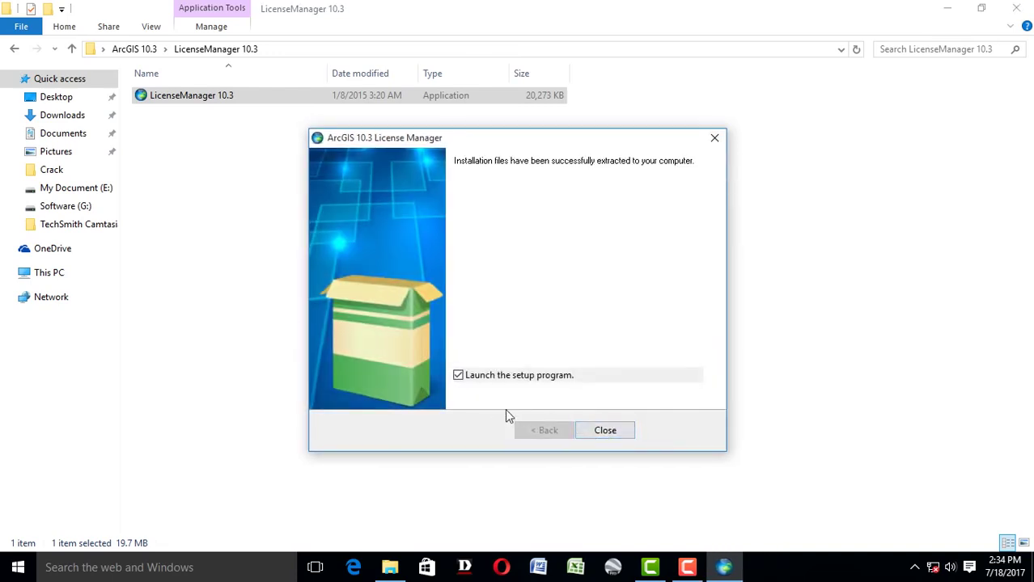
pyautogui.click(602, 430)
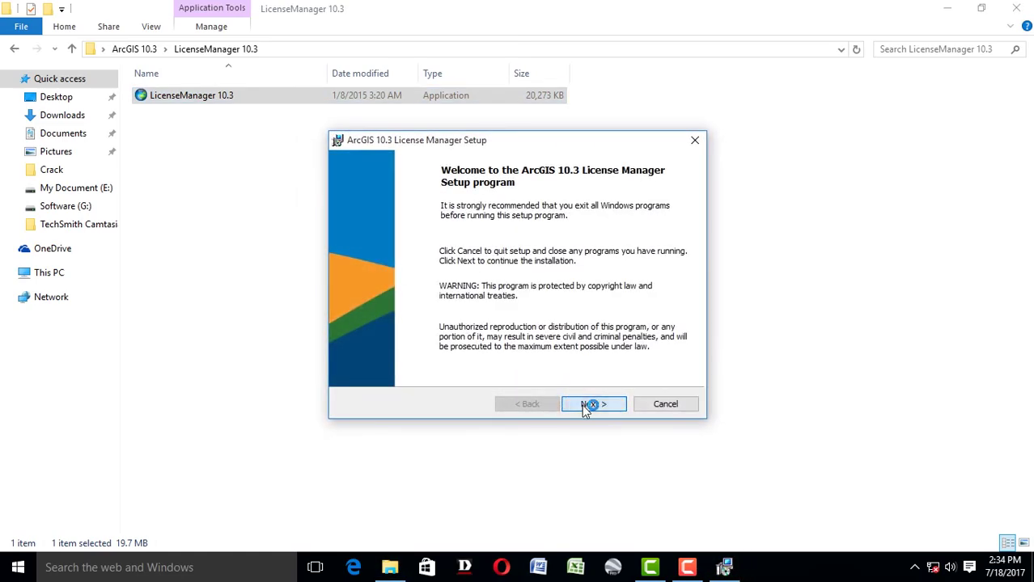
# Step: Install ArcGIS 10.3 License Manager, accepting the license agreement and keeping the default destination folder
pyautogui.click(589, 404)
pyautogui.click(372, 350)
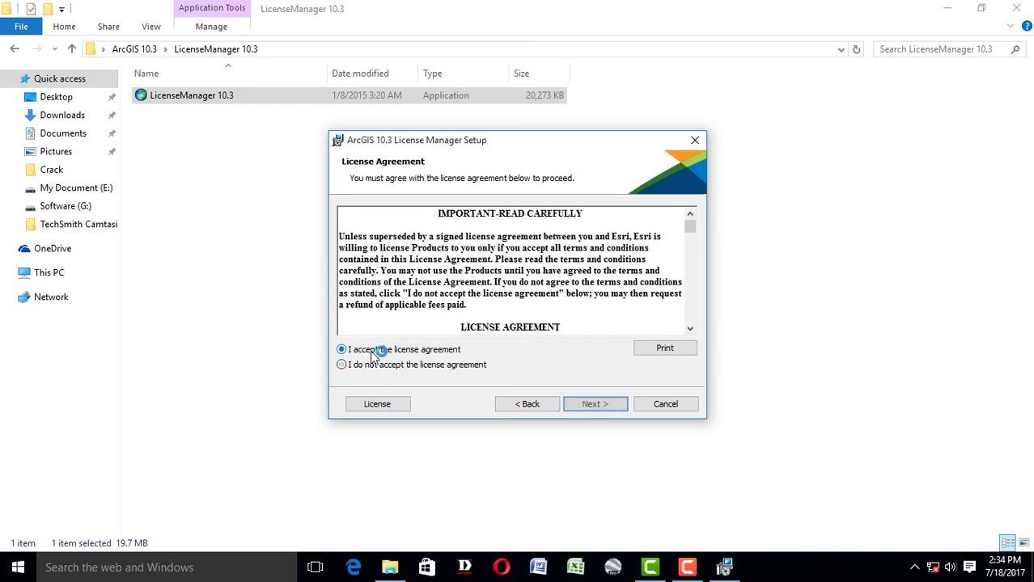
pyautogui.click(587, 405)
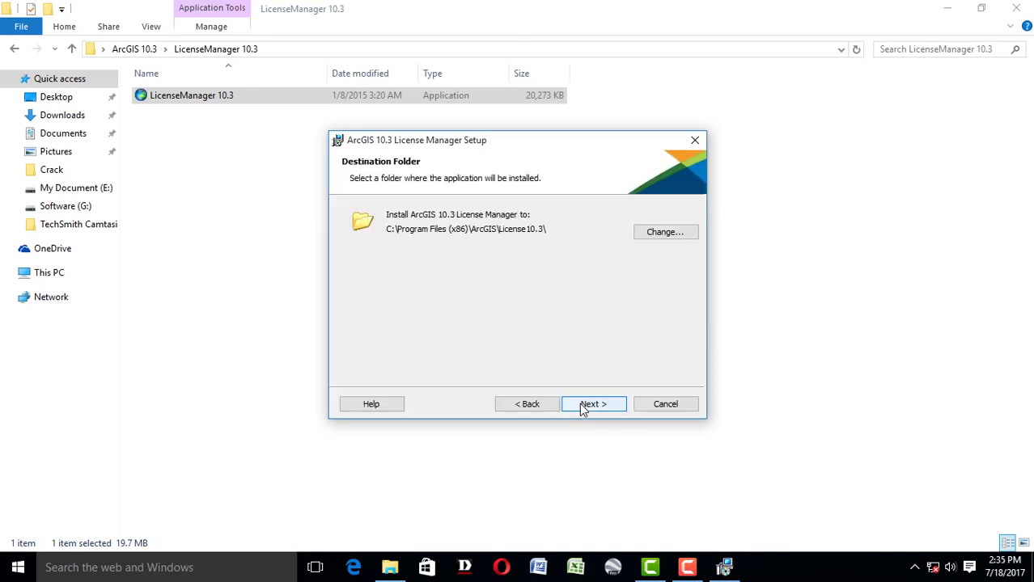
pyautogui.click(582, 409)
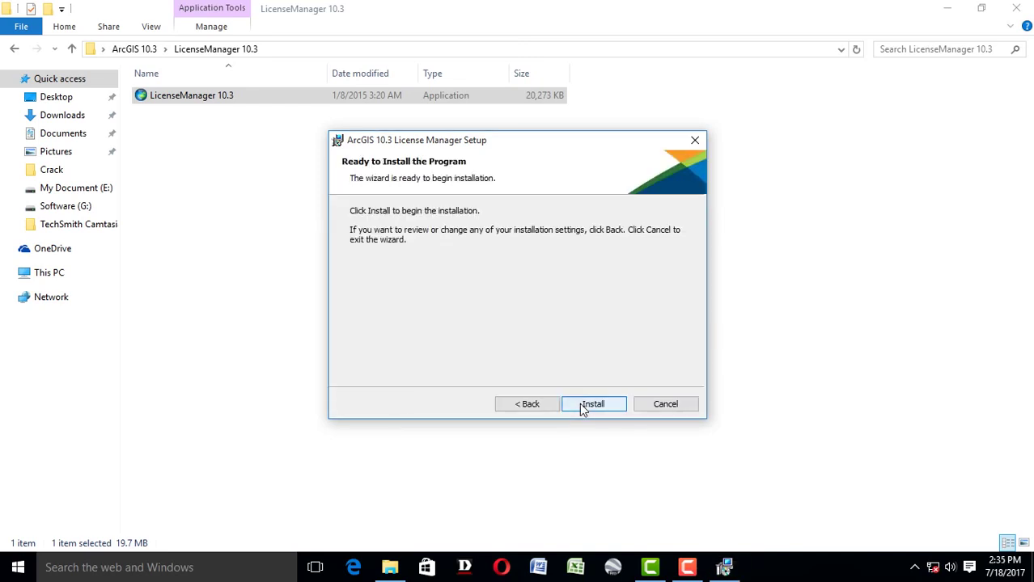
pyautogui.click(582, 406)
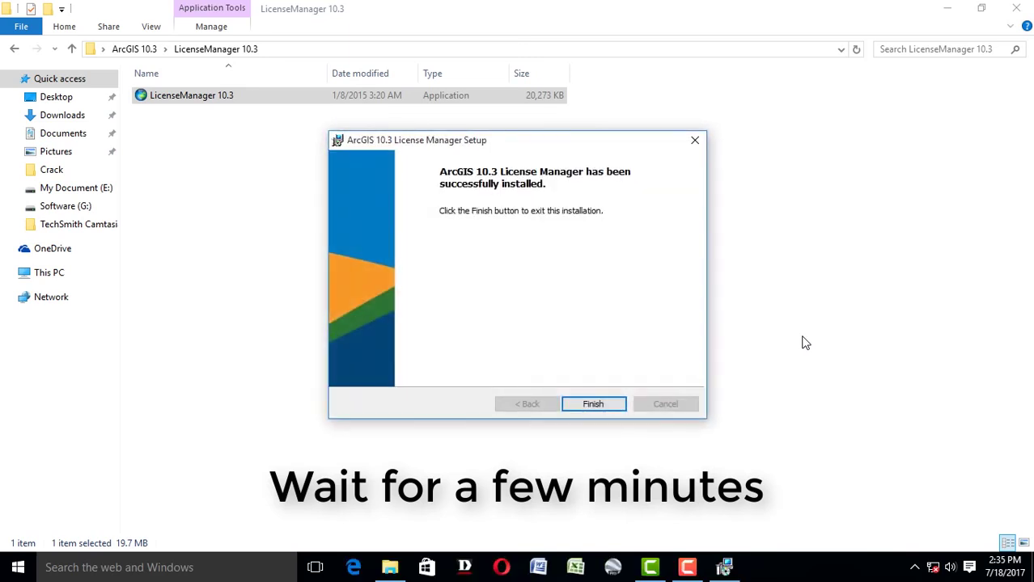
pyautogui.click(582, 405)
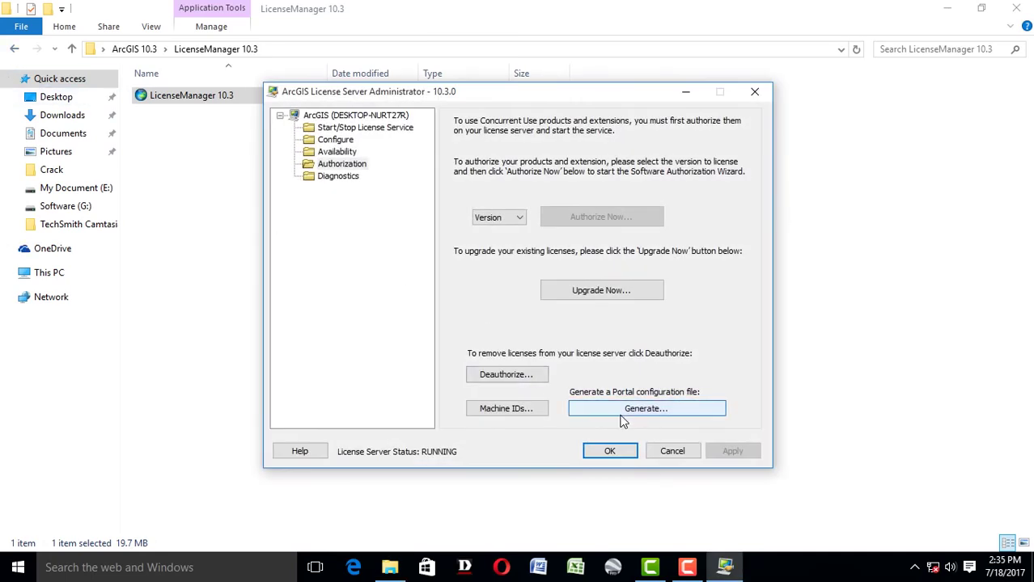
# Step: Stop the license service in the License Server Administrator and close the administrator with the change accepted
pyautogui.click(380, 129)
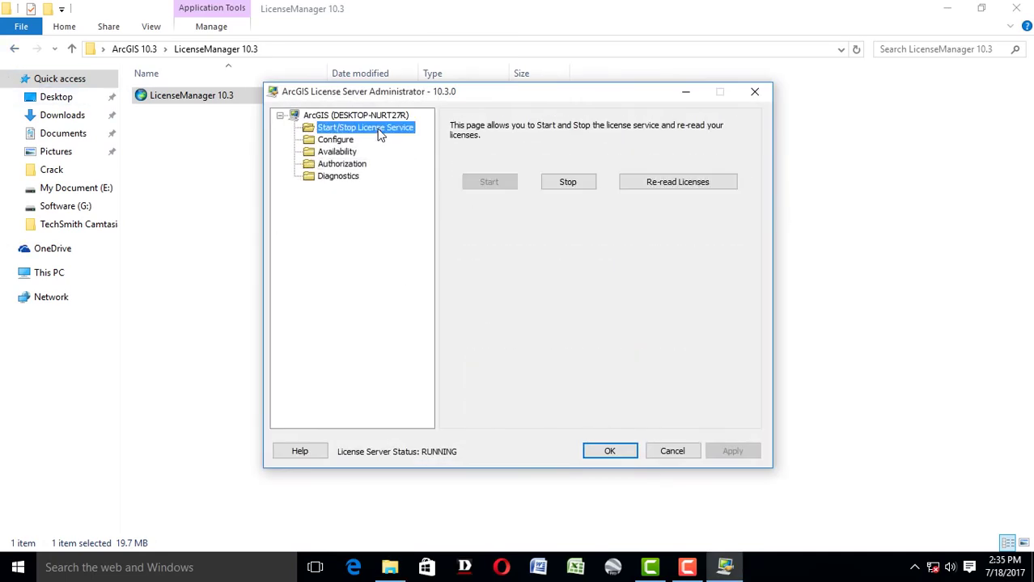
pyautogui.click(558, 184)
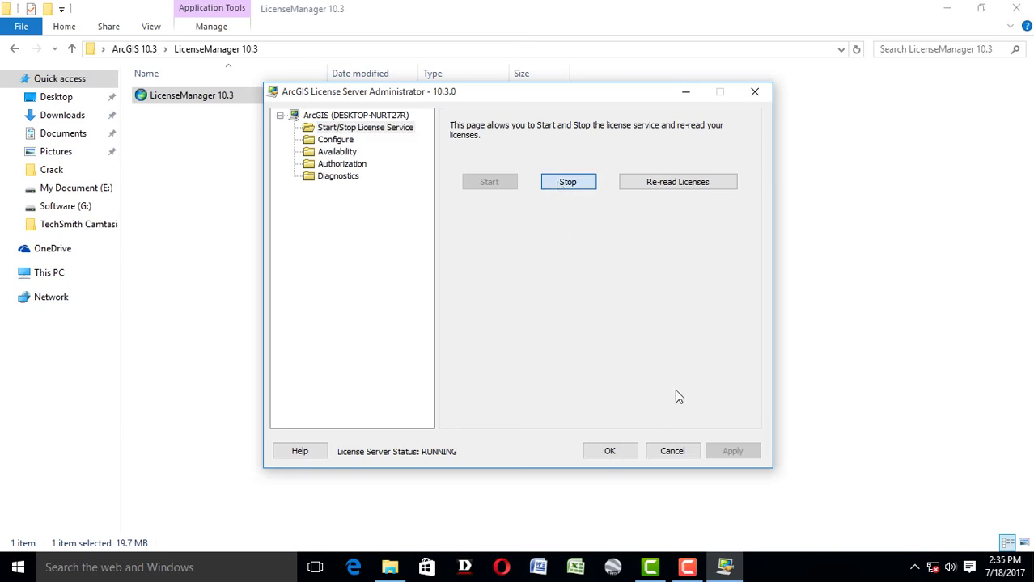
pyautogui.click(610, 452)
# Step: Open the service text file from the License10.3 bin folder inside ArcGIS Crack 10.3
pyautogui.click(14, 50)
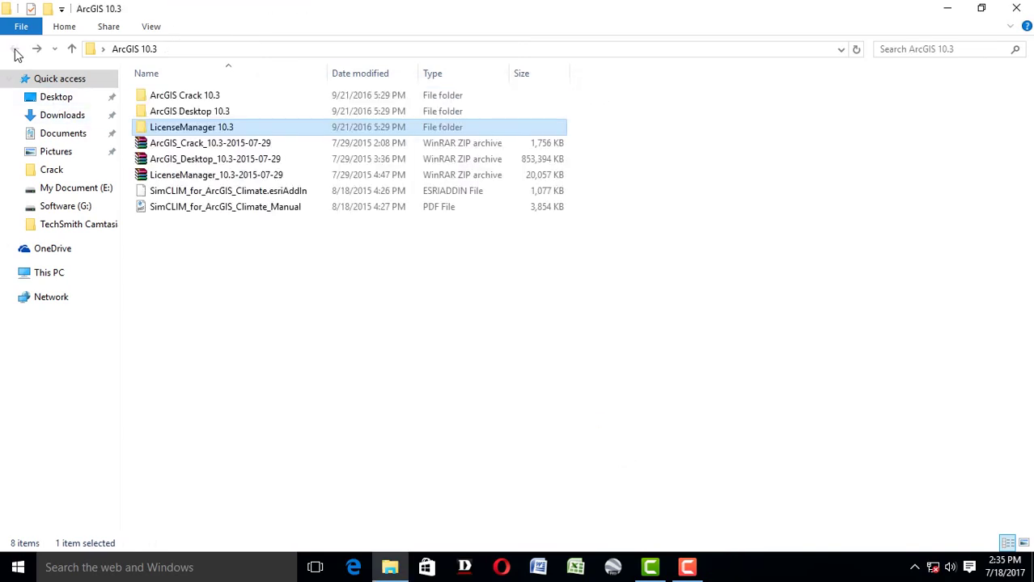
pyautogui.doubleClick(213, 97)
pyautogui.doubleClick(213, 97)
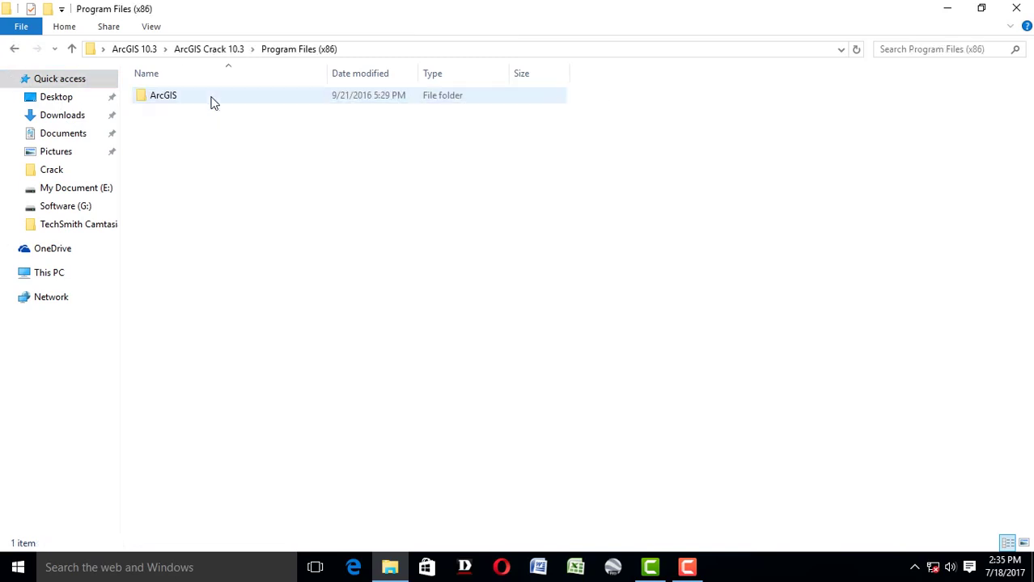
pyautogui.doubleClick(213, 97)
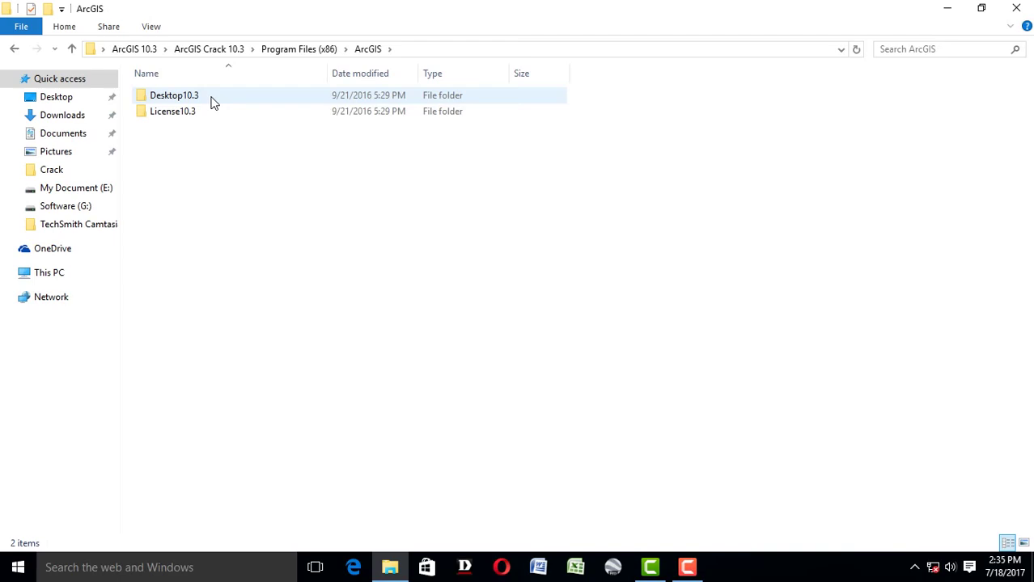
pyautogui.doubleClick(208, 113)
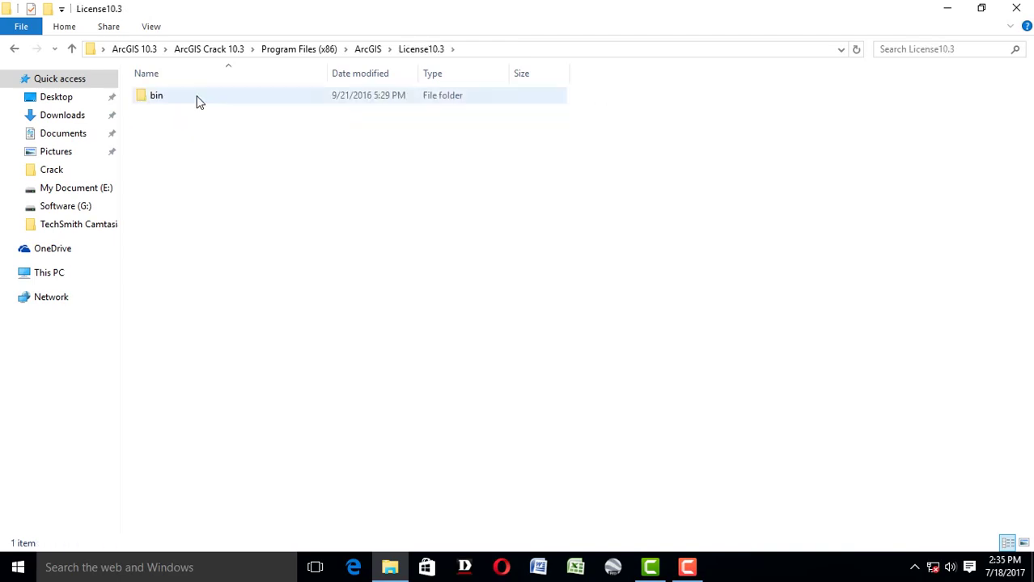
pyautogui.doubleClick(198, 99)
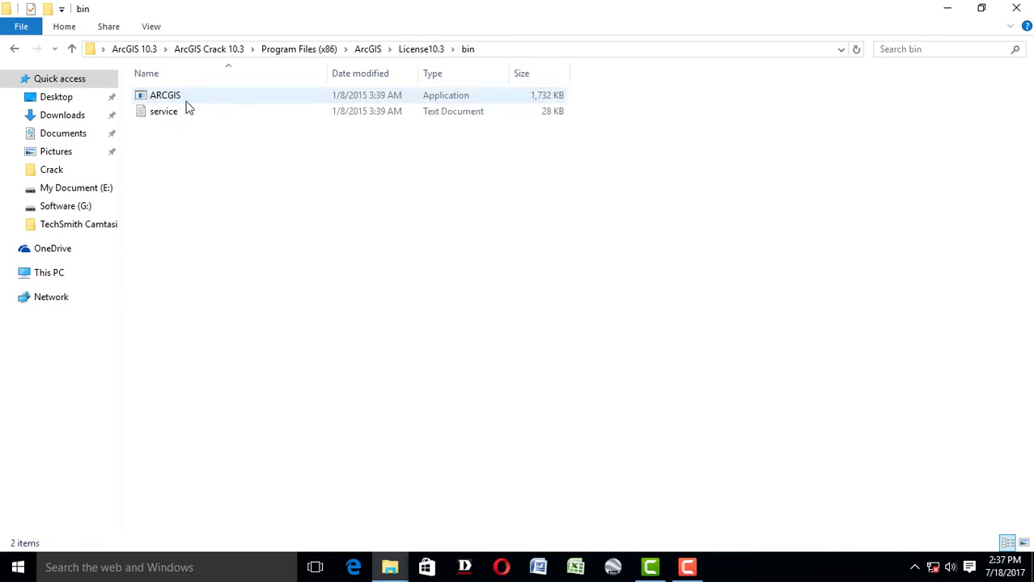
pyautogui.doubleClick(179, 113)
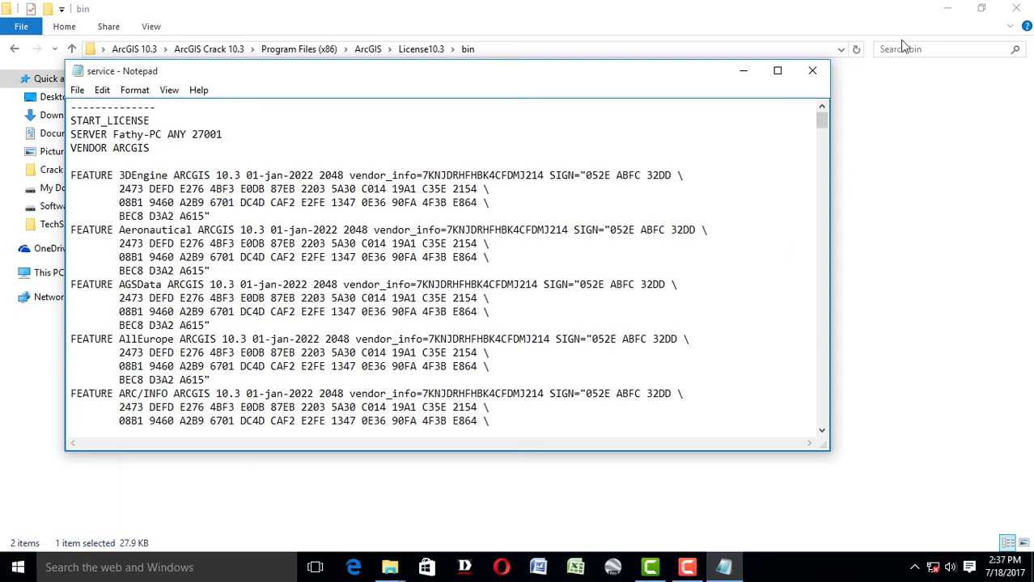
# Step: Copy the computer name from the Windows system properties without changing it, and close the system windows
pyautogui.click(947, 8)
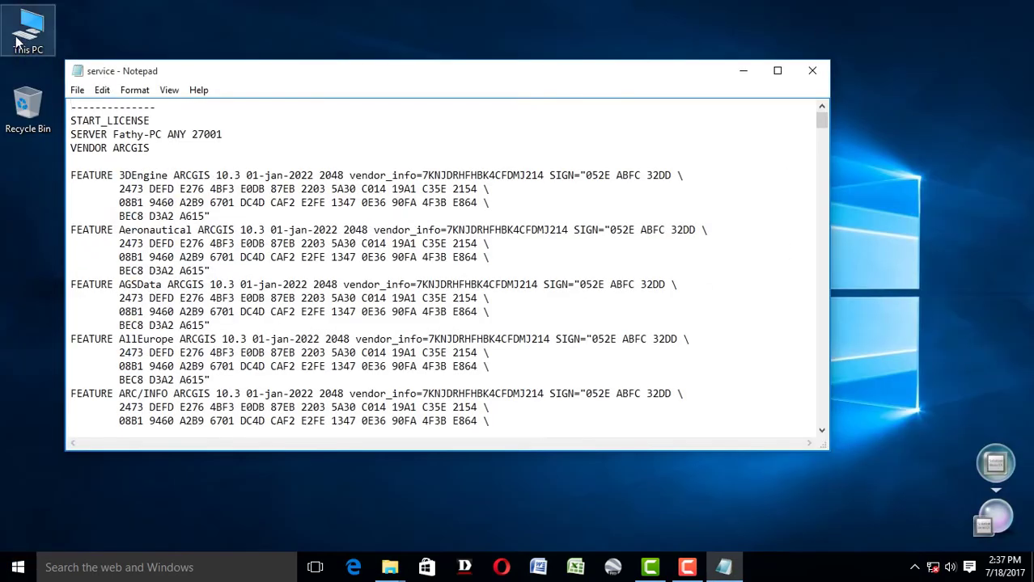
pyautogui.rightClick(16, 42)
pyautogui.click(76, 217)
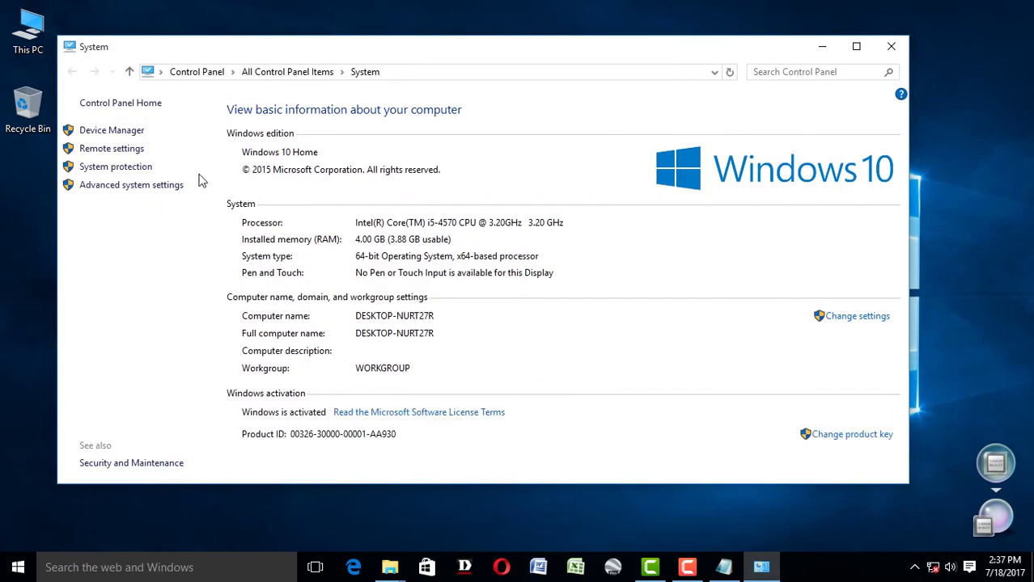
pyautogui.click(844, 320)
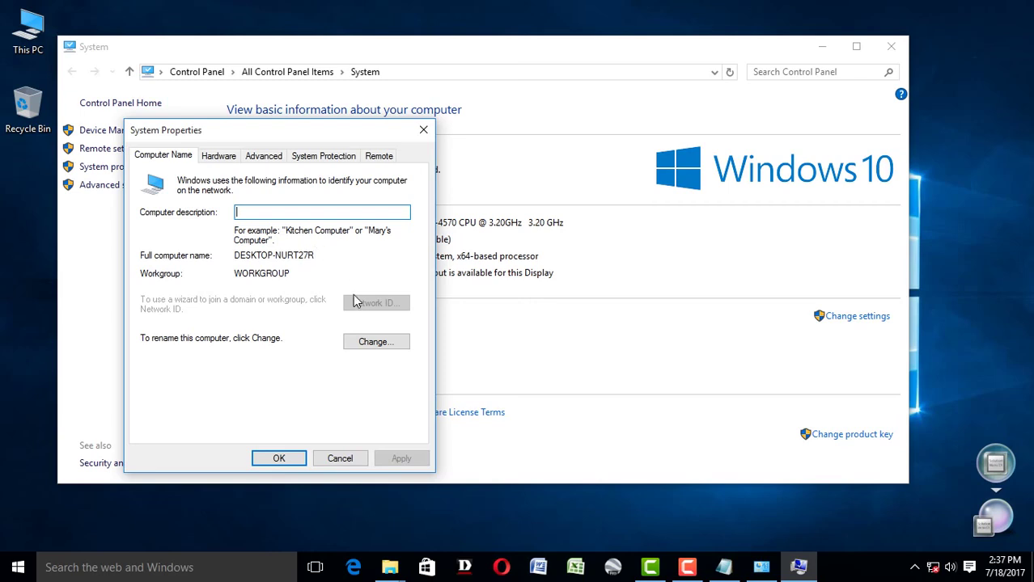
pyautogui.click(369, 343)
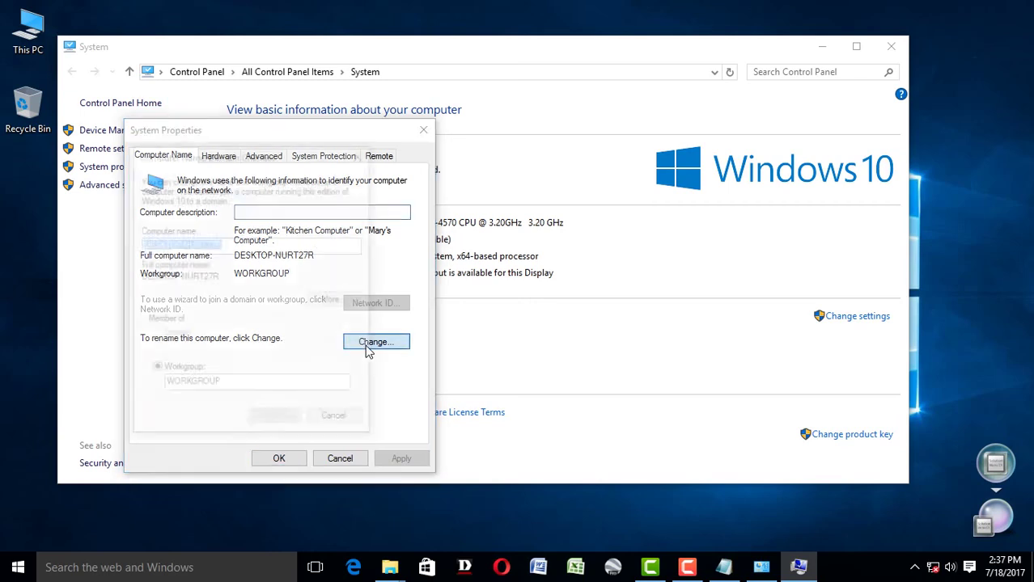
pyautogui.rightClick(217, 240)
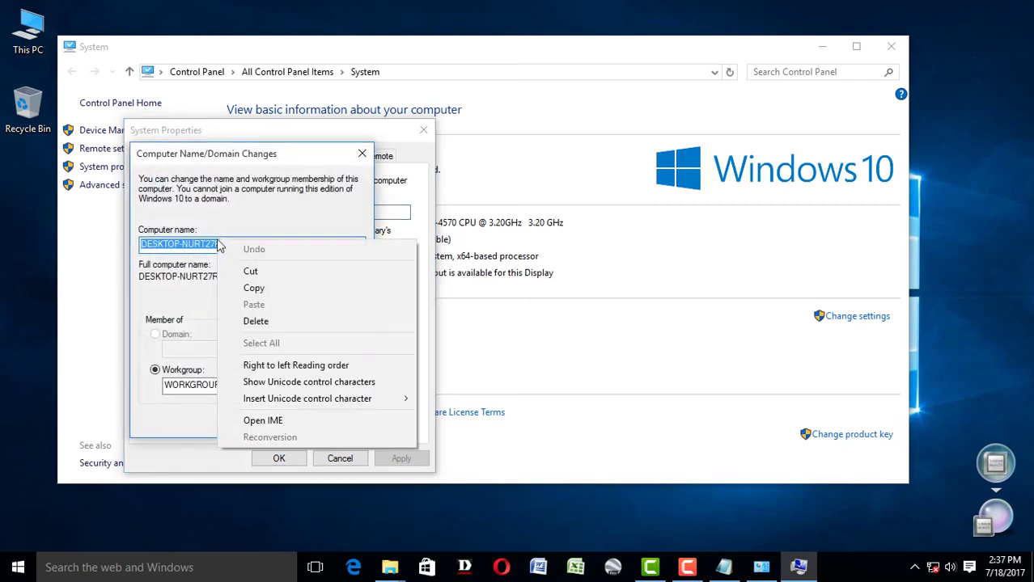
pyautogui.click(253, 289)
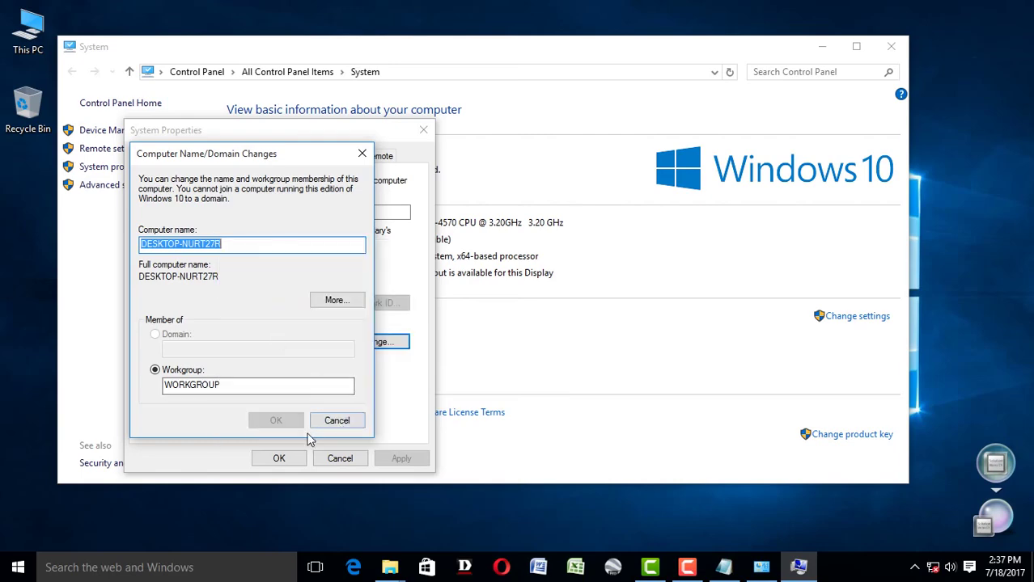
pyautogui.click(324, 421)
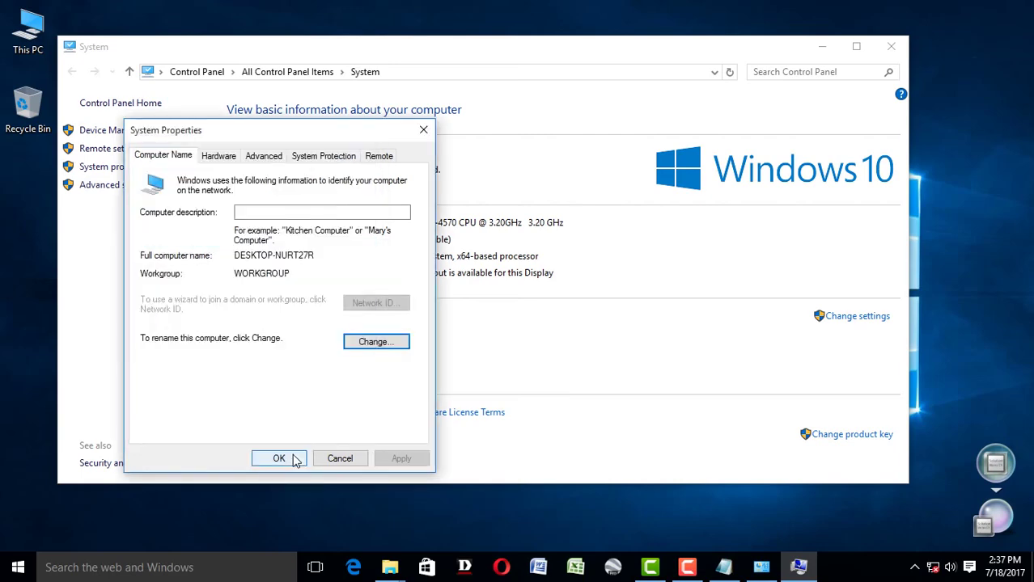
pyautogui.click(335, 459)
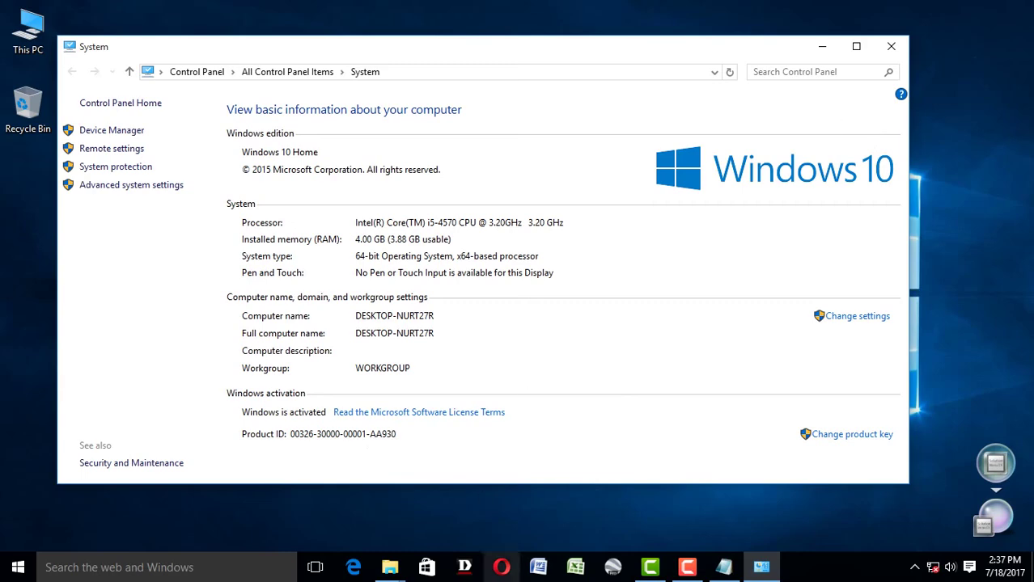
pyautogui.click(892, 49)
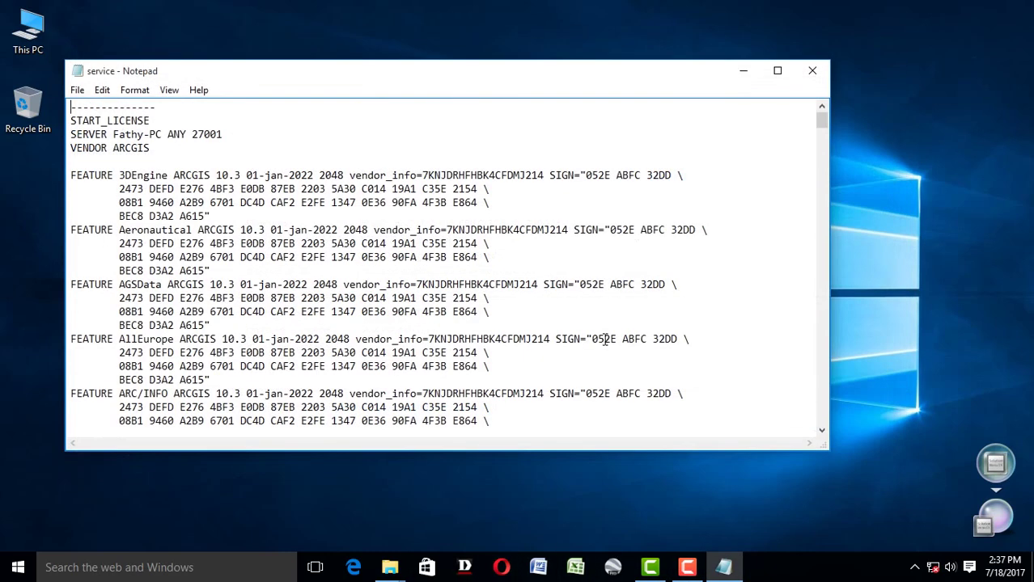
# Step: Replace the host name in the service file's SERVER line with DESKTOP-NURT27R, and save and close the file
pyautogui.moveTo(163, 137); pyautogui.dragTo(116, 135)
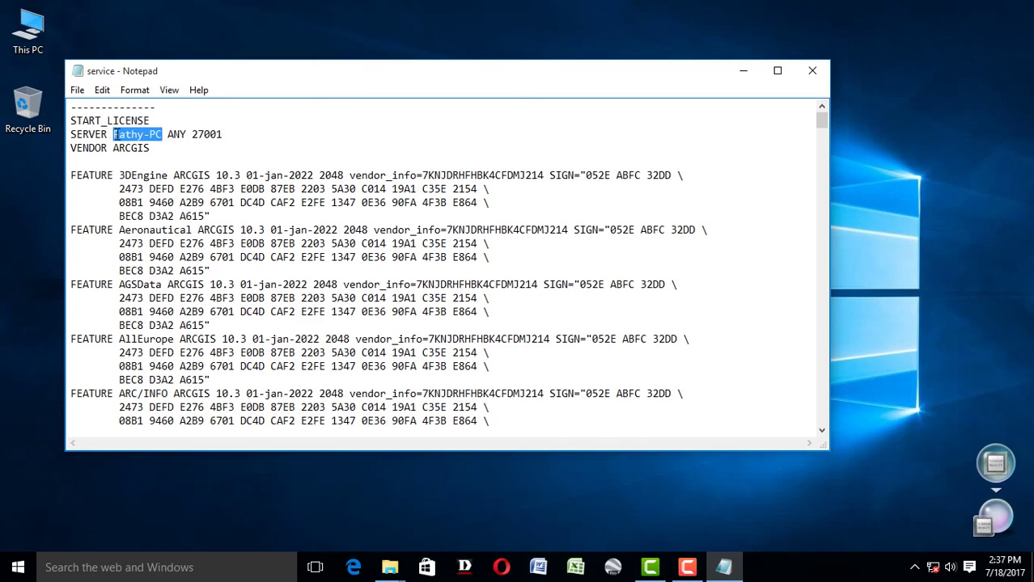
pyautogui.rightClick(116, 135)
pyautogui.click(153, 201)
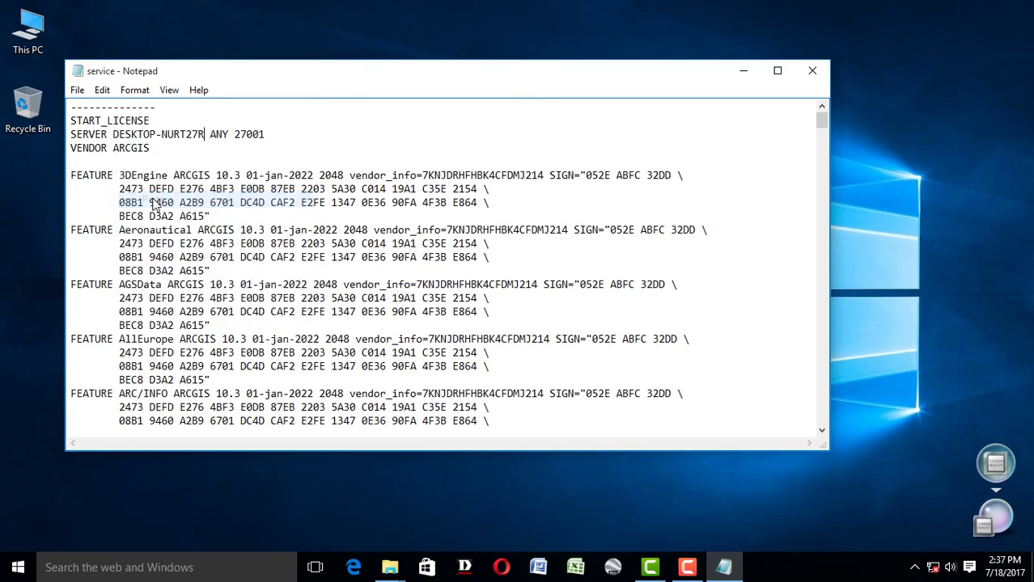
pyautogui.click(812, 71)
pyautogui.click(490, 307)
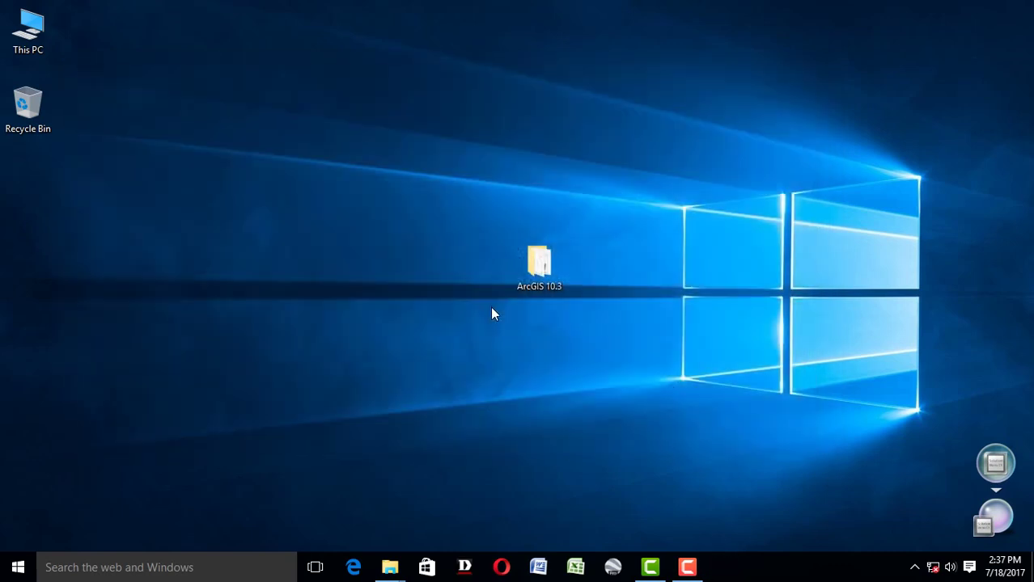
# Step: Copy the ARCGIS application and service text file from the License10.3 bin folder inside ArcGIS Crack 10.3
pyautogui.doubleClick(533, 289)
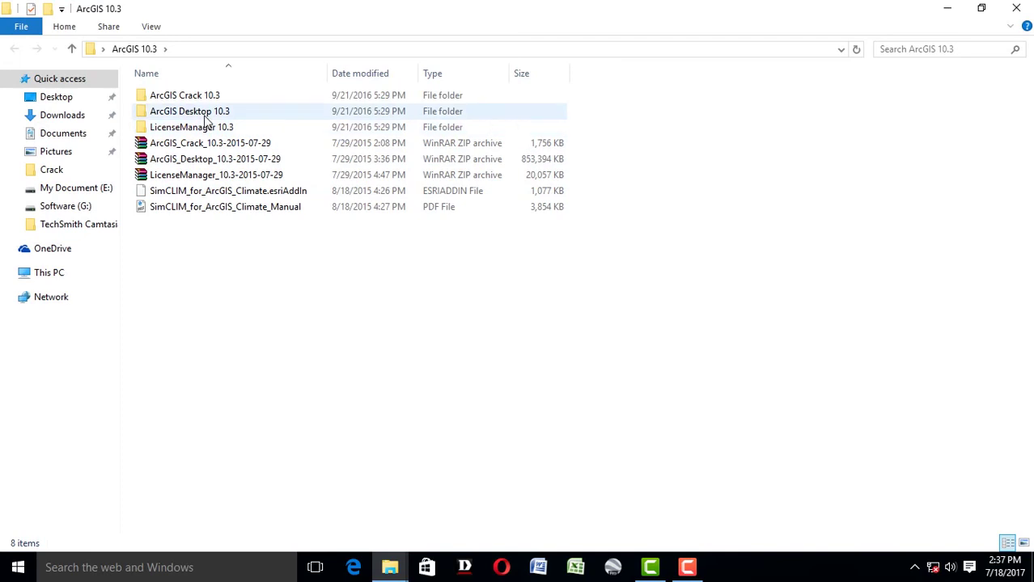
pyautogui.doubleClick(205, 117)
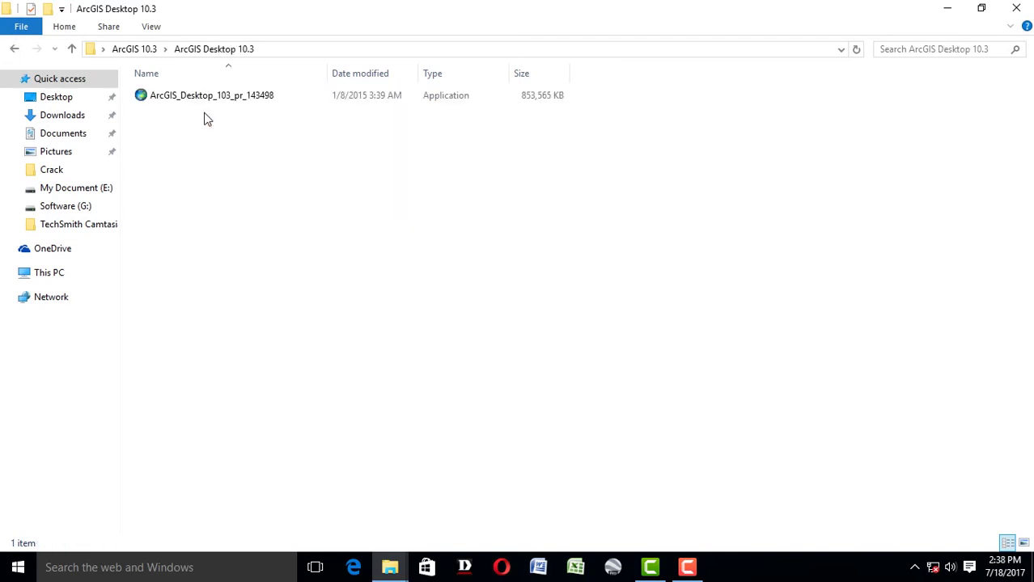
pyautogui.click(12, 50)
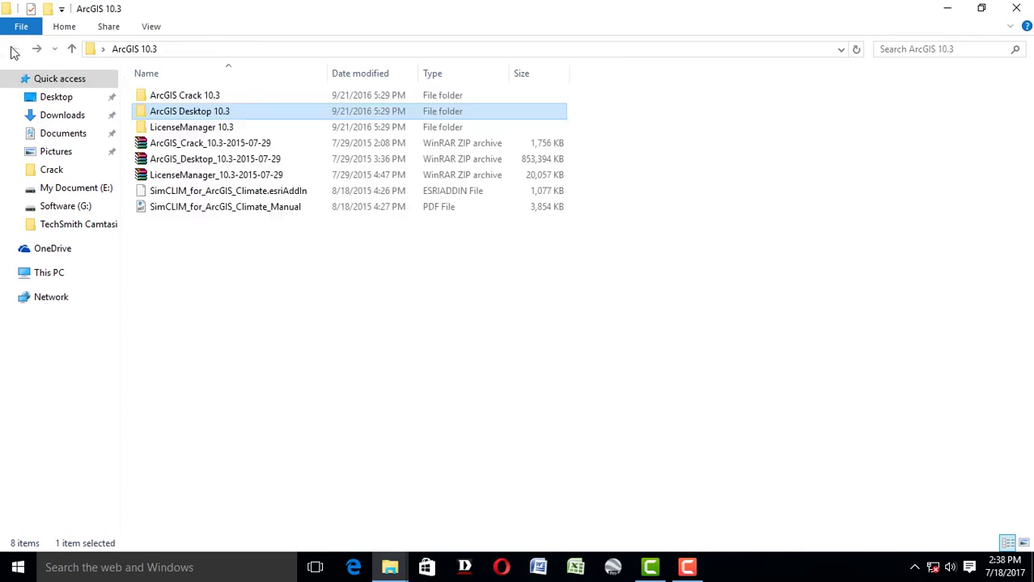
pyautogui.doubleClick(199, 99)
pyautogui.doubleClick(199, 98)
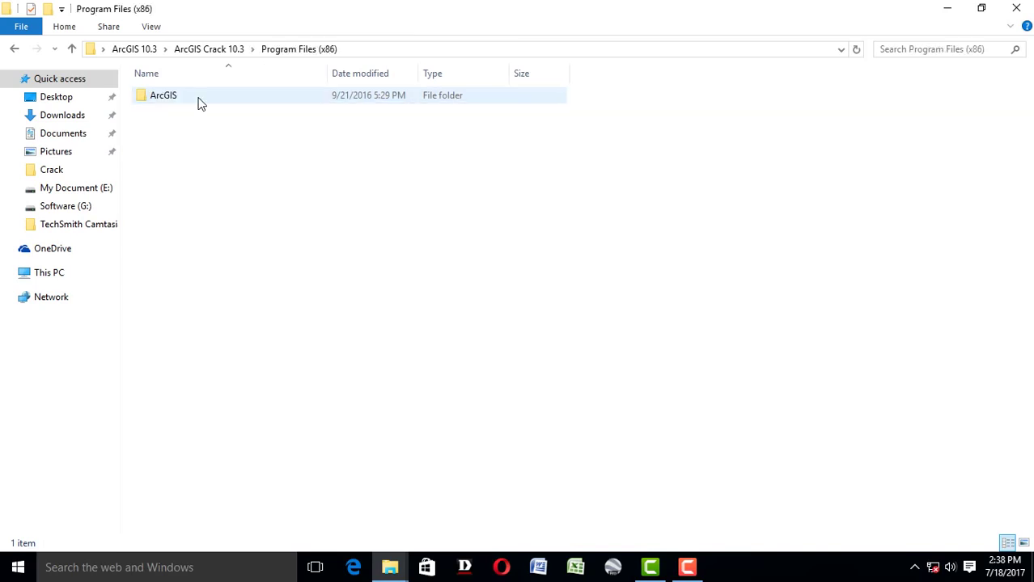
pyautogui.doubleClick(198, 100)
pyautogui.doubleClick(194, 117)
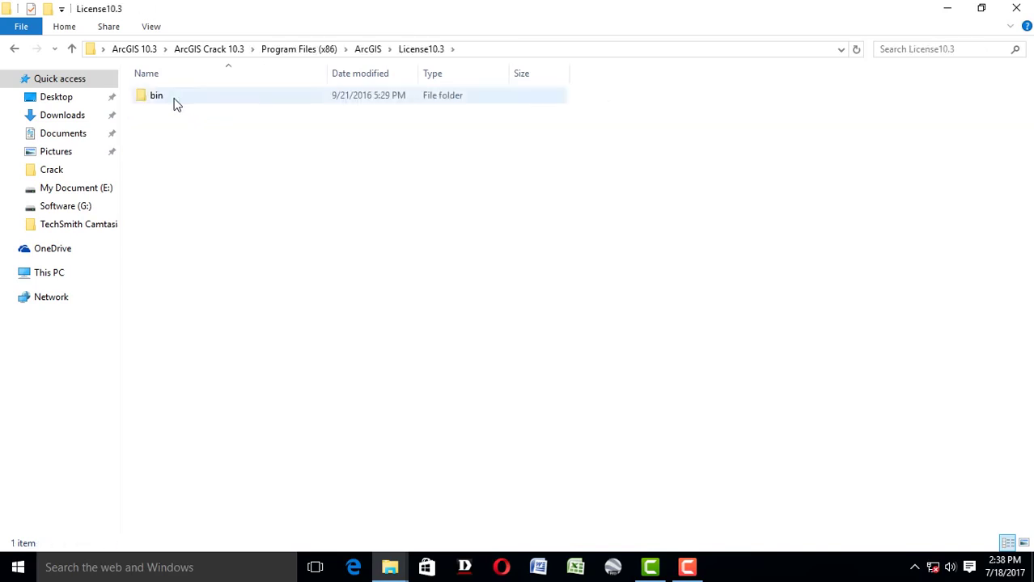
pyautogui.doubleClick(173, 99)
pyautogui.moveTo(219, 152); pyautogui.dragTo(185, 95)
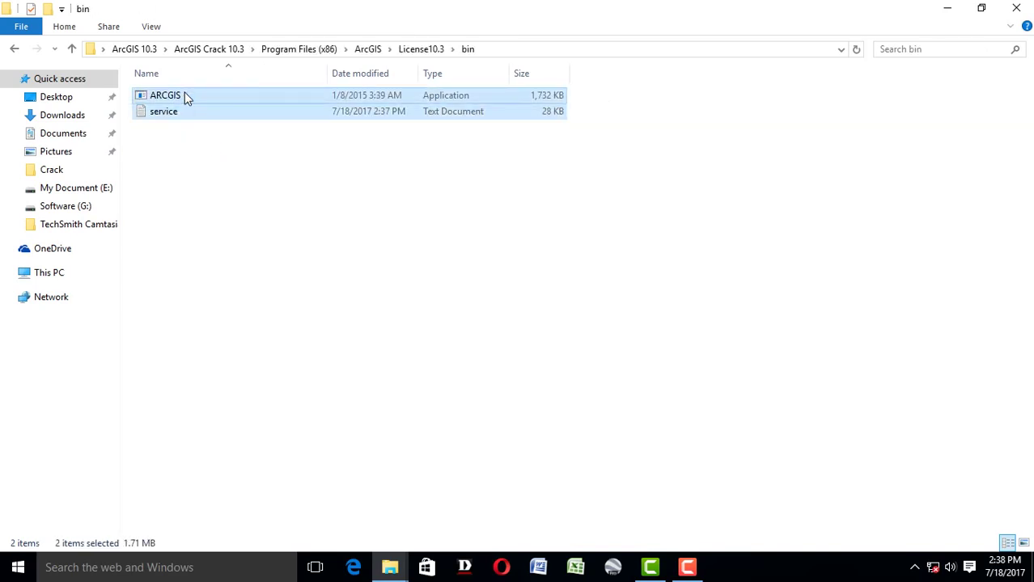
pyautogui.rightClick(185, 95)
pyautogui.click(222, 270)
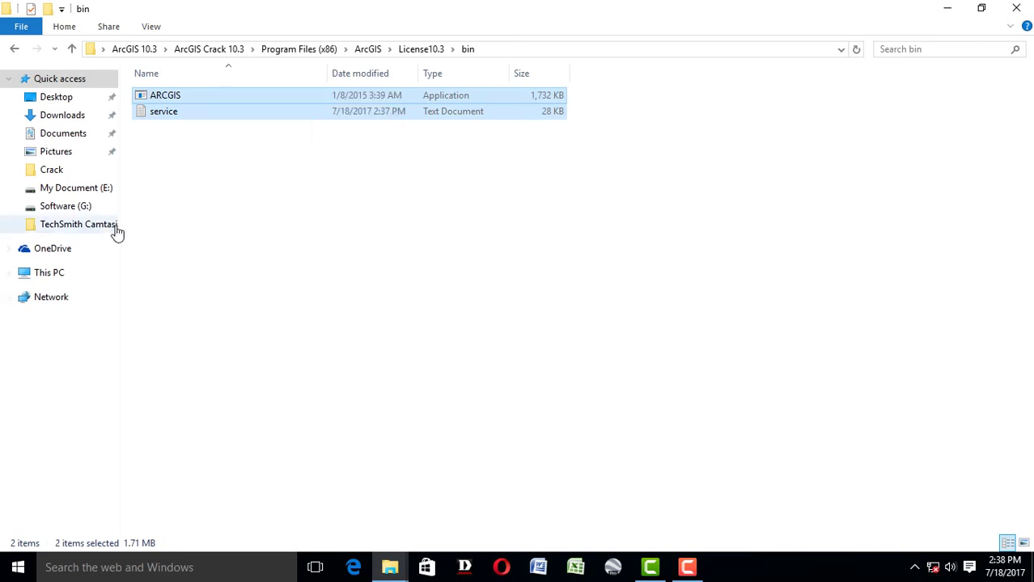
# Step: Open the installed License10.3 bin folder under ArcGIS in Program Files (x86) on Local Disk (C:)
pyautogui.click(53, 280)
pyautogui.doubleClick(226, 206)
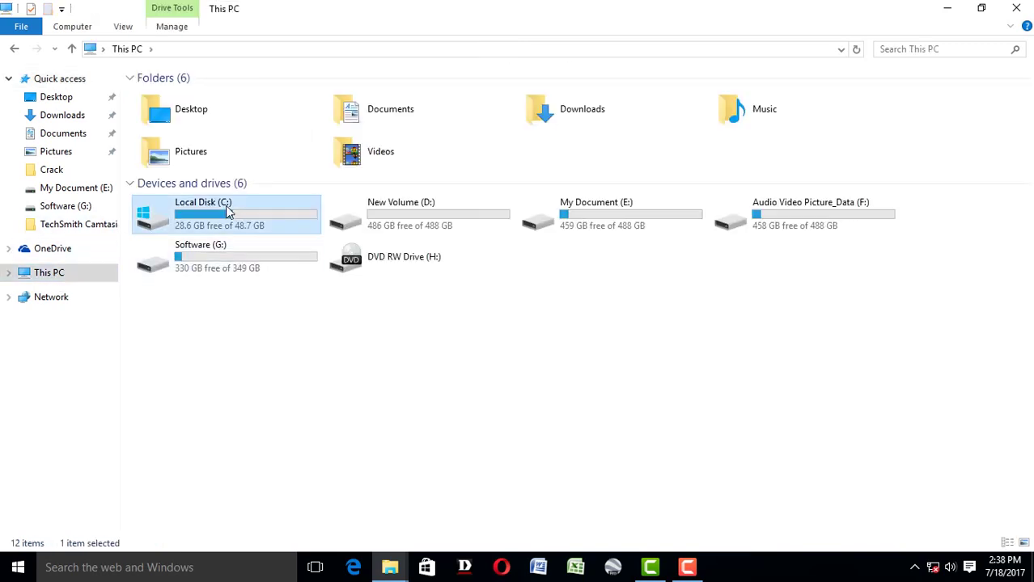
pyautogui.doubleClick(191, 198)
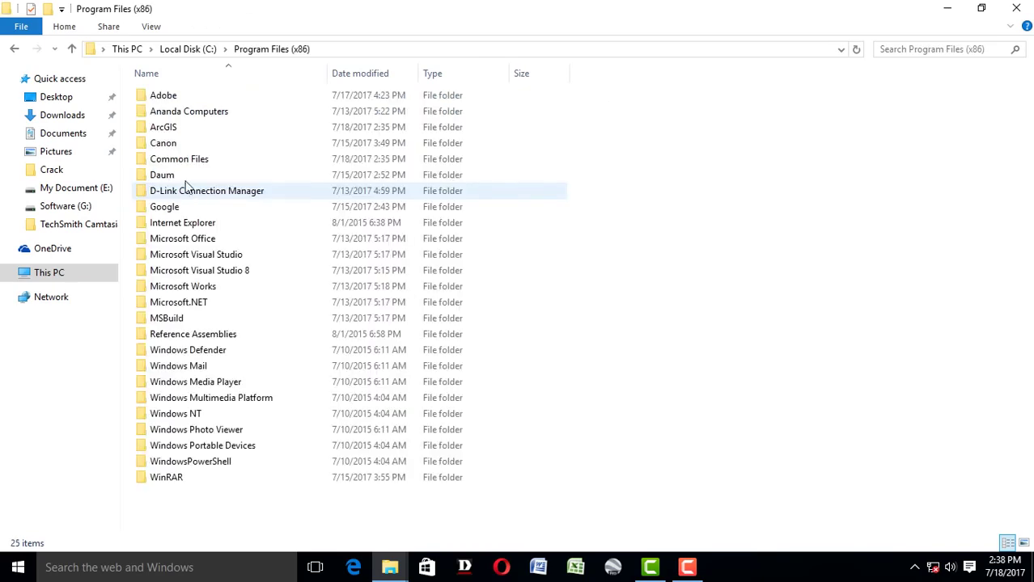
pyautogui.doubleClick(175, 129)
pyautogui.click(196, 99)
pyautogui.doubleClick(196, 99)
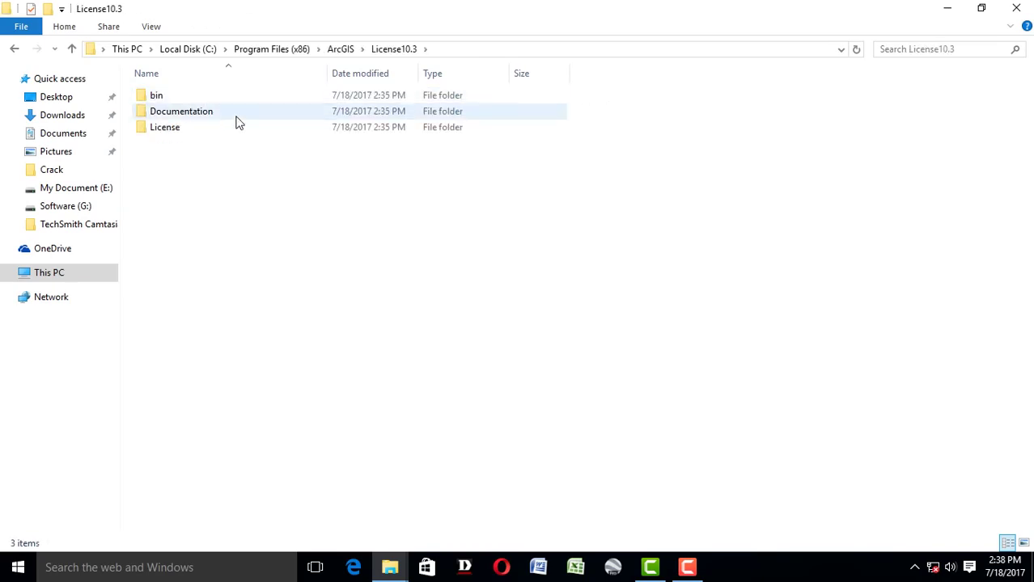
pyautogui.click(185, 96)
pyautogui.doubleClick(185, 95)
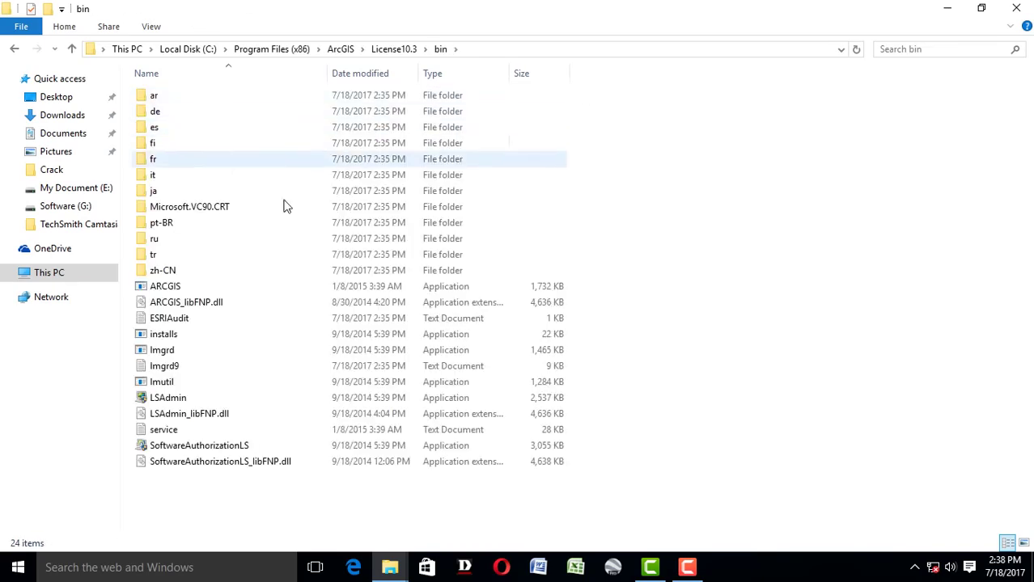
# Step: Paste the copied ARCGIS application and service file into the installed License10.3 bin folder, replacing the existing files
pyautogui.rightClick(576, 169)
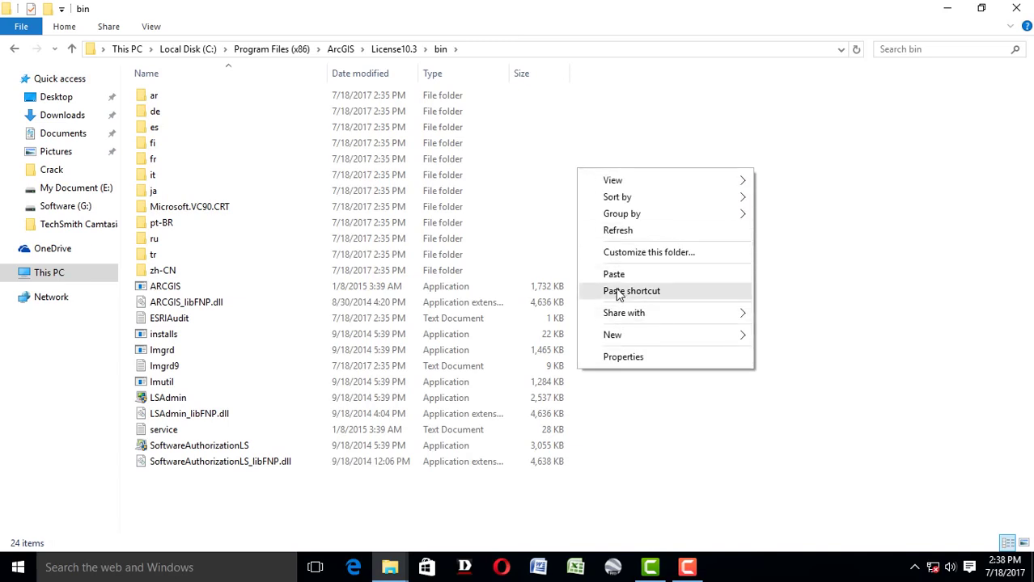
pyautogui.click(612, 276)
pyautogui.click(429, 161)
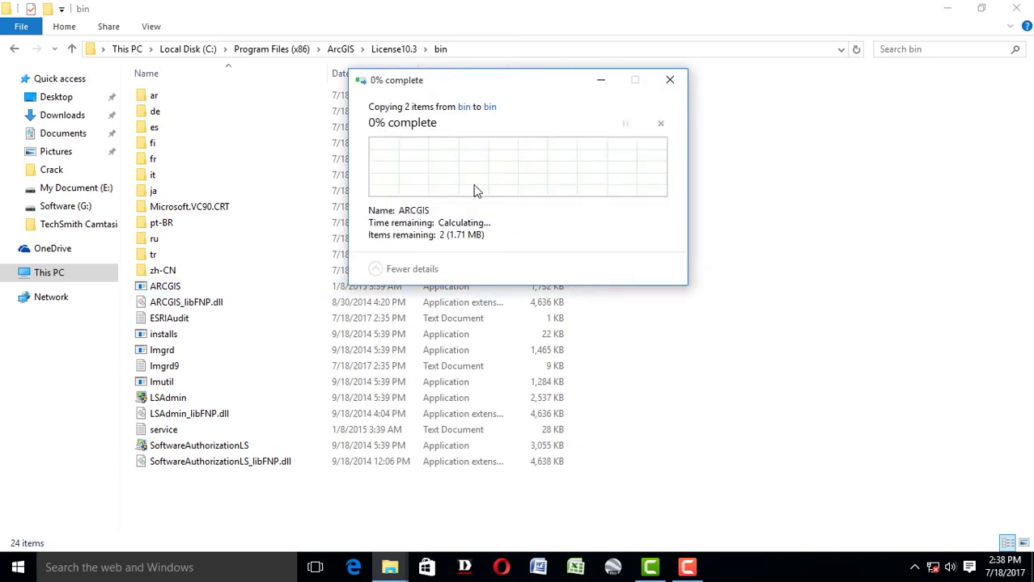
pyautogui.click(476, 209)
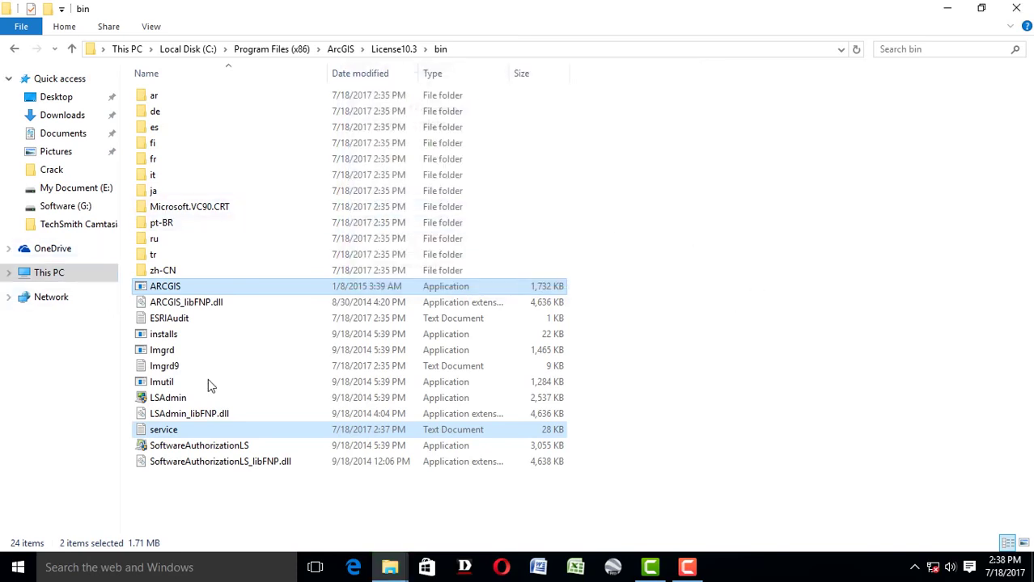
# Step: Switch to the folder window with the crack's License10.3 bin folder and go back up to the ArcGIS 10.3 folder
pyautogui.click(391, 570)
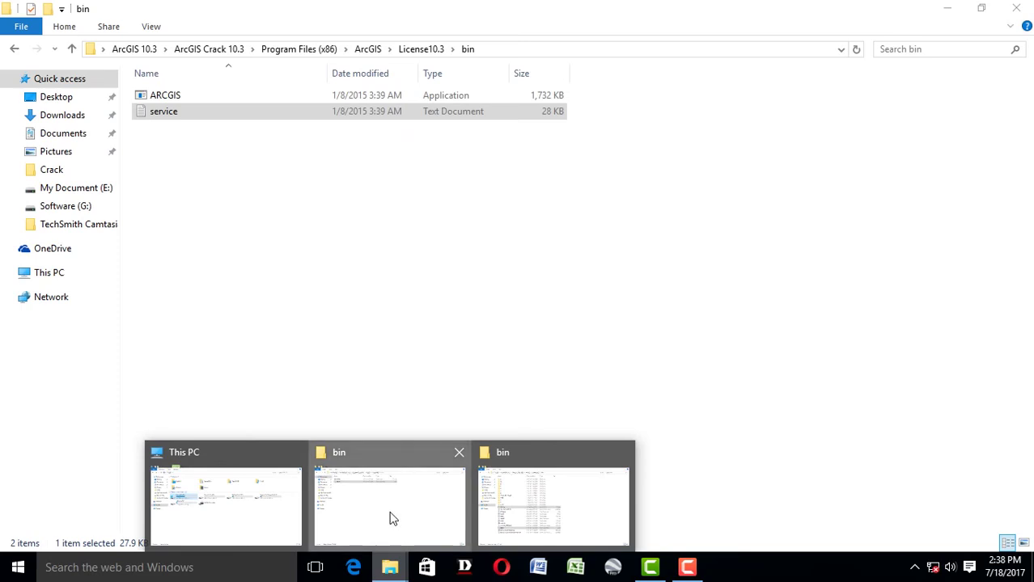
pyautogui.click(392, 515)
pyautogui.click(15, 50)
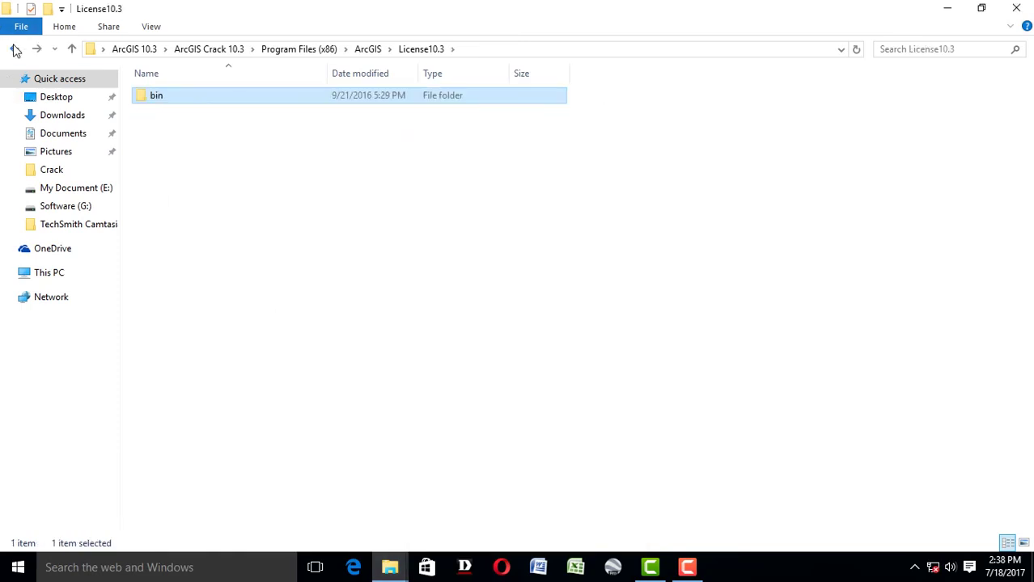
pyautogui.click(16, 50)
pyautogui.click(15, 50)
pyautogui.click(15, 50)
pyautogui.click(16, 50)
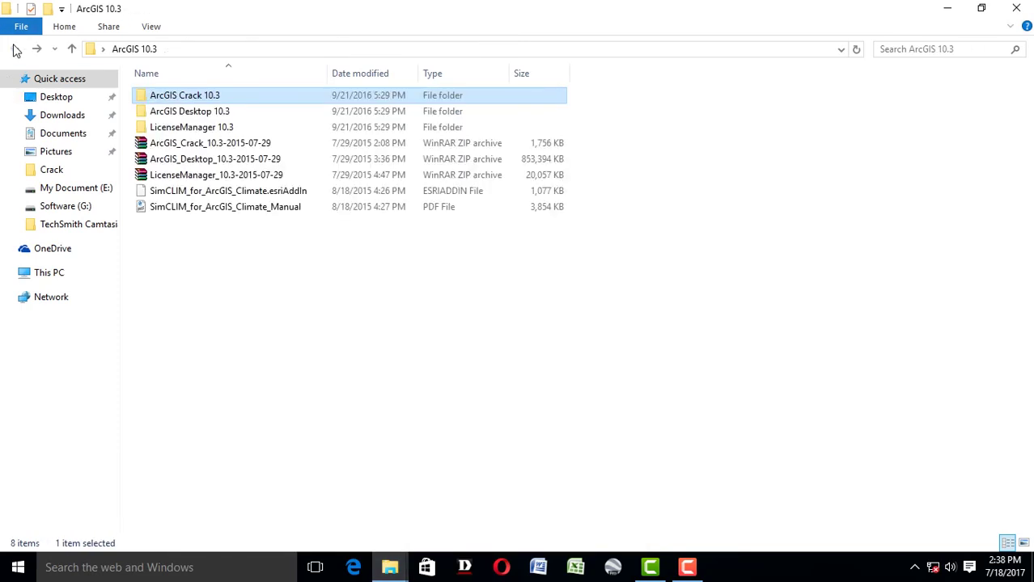
# Step: Run ArcGIS_Desktop_103_pr_143498 from the ArcGIS Desktop 10.3 folder, extract its files to the default destination and launch the setup program
pyautogui.doubleClick(180, 113)
pyautogui.doubleClick(173, 97)
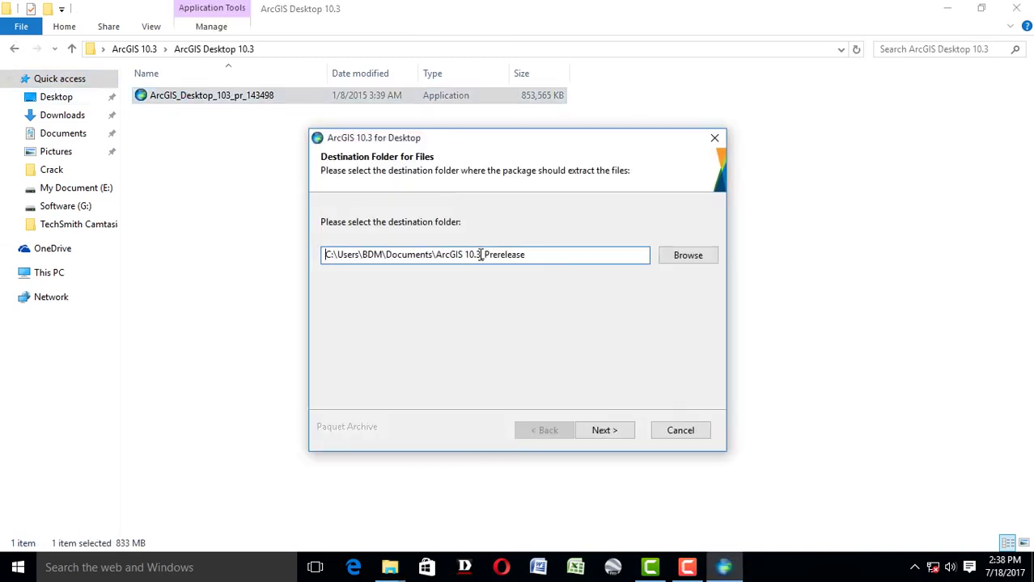
pyautogui.click(603, 430)
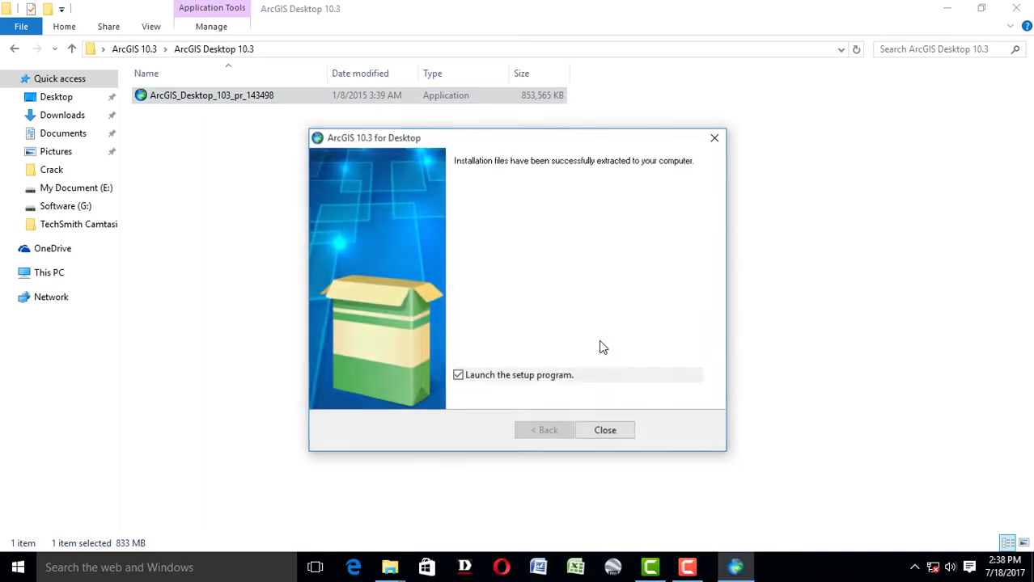
pyautogui.click(602, 428)
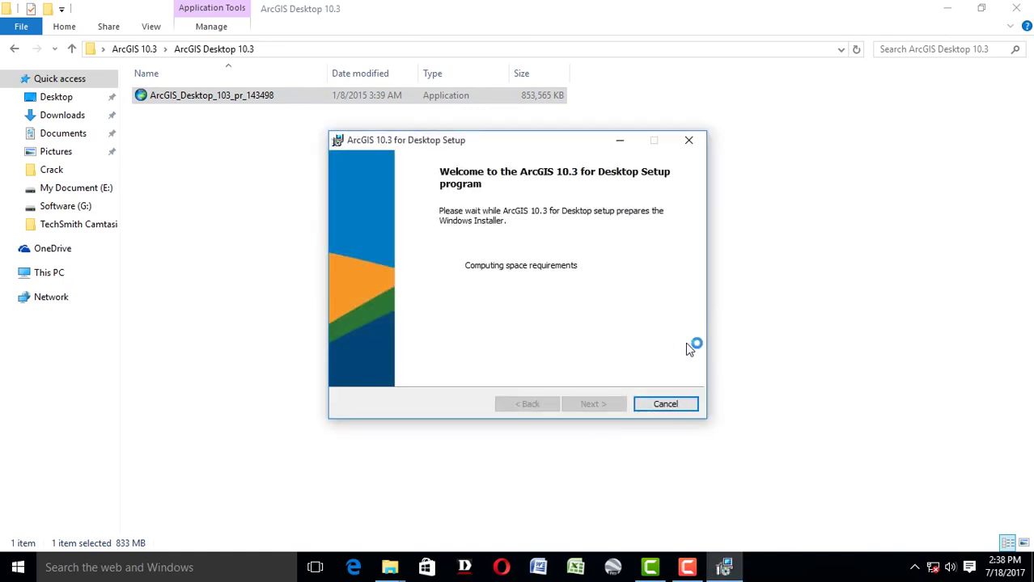
# Step: Install ArcGIS 10.3 for Desktop with the license agreement accepted, the Complete setup type and Python in C:\Python27\
pyautogui.click(590, 403)
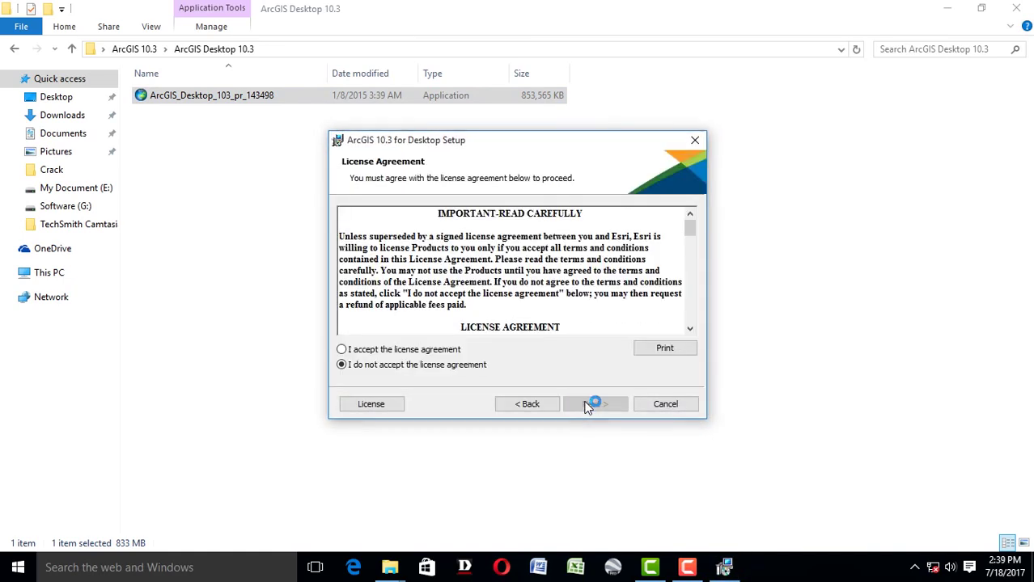
pyautogui.click(397, 349)
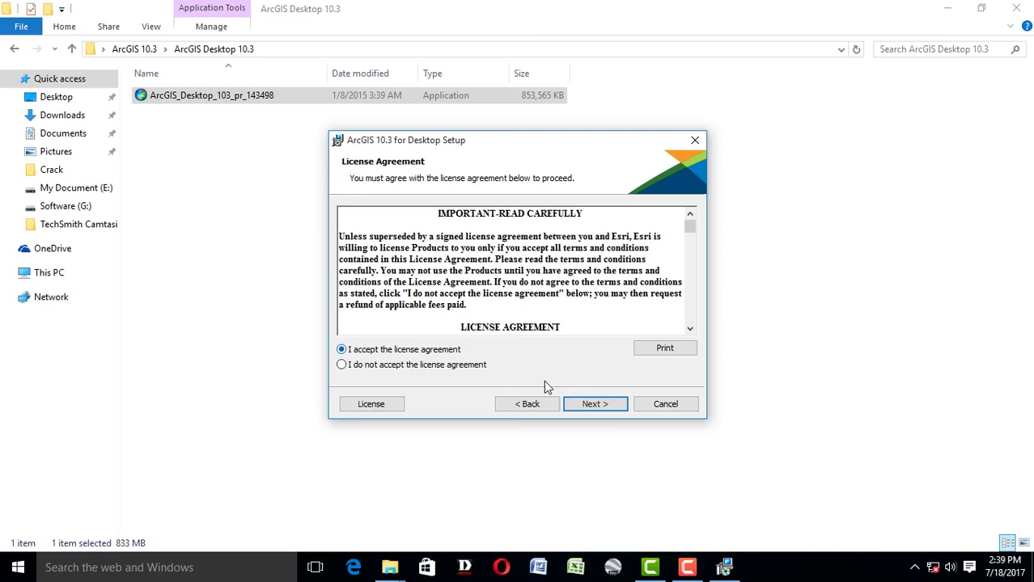
pyautogui.click(598, 405)
pyautogui.click(589, 404)
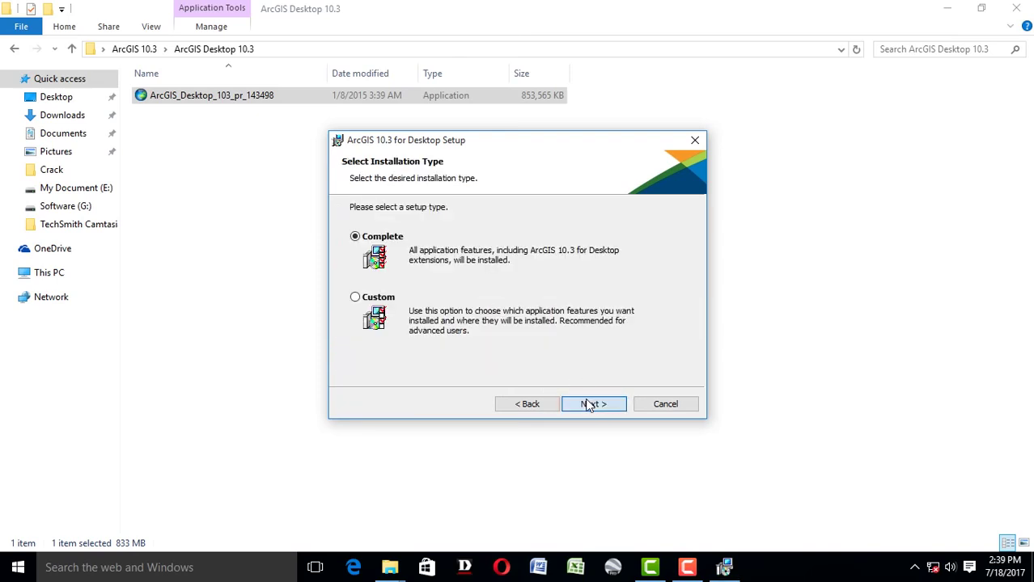
pyautogui.click(589, 405)
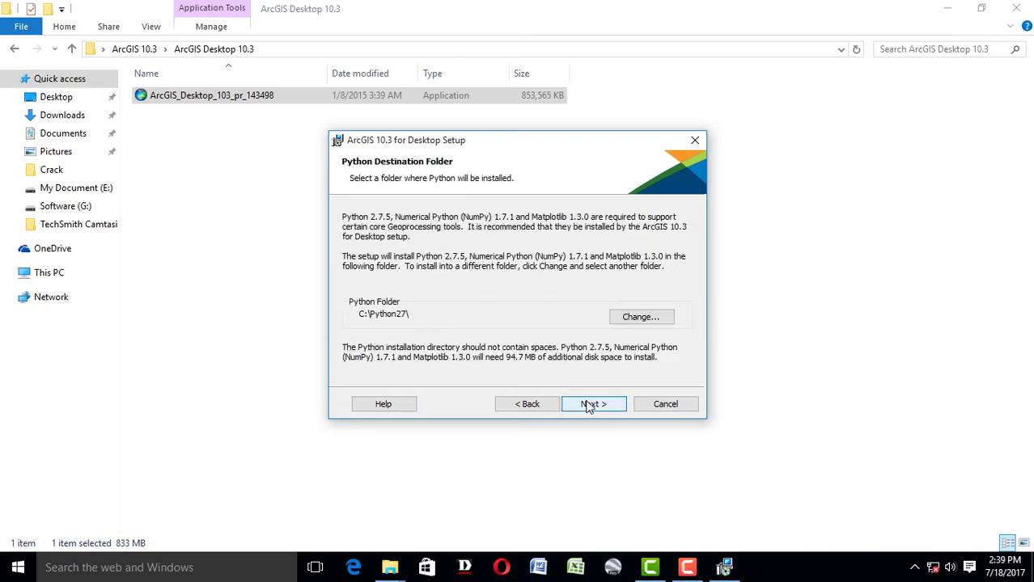
pyautogui.click(588, 404)
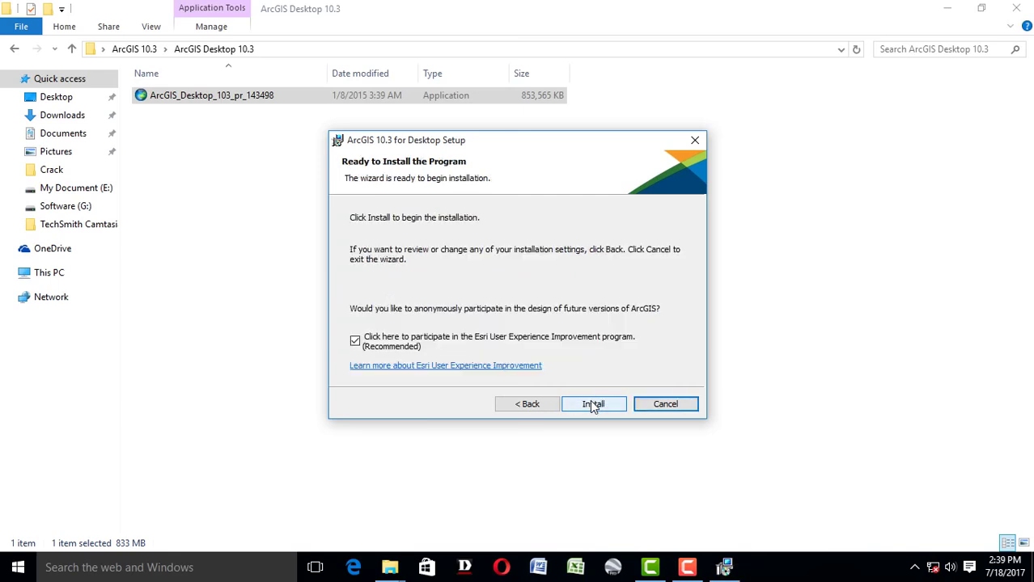
pyautogui.click(591, 404)
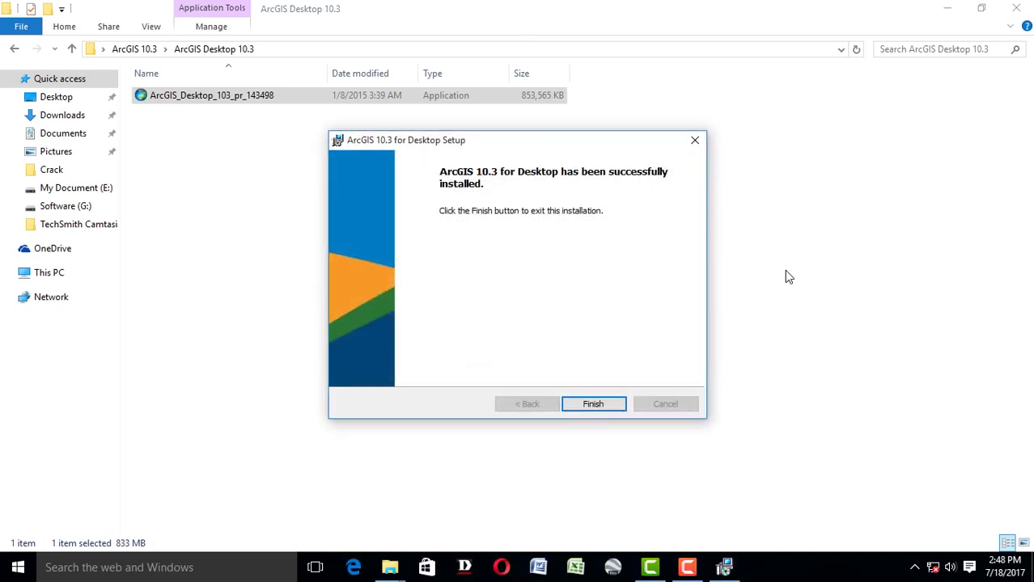
# Step: Finish the setup, accept Advanced (ArcInfo) Concurrent Use without defining a License Manager, and close ArcGIS Administrator
pyautogui.click(576, 408)
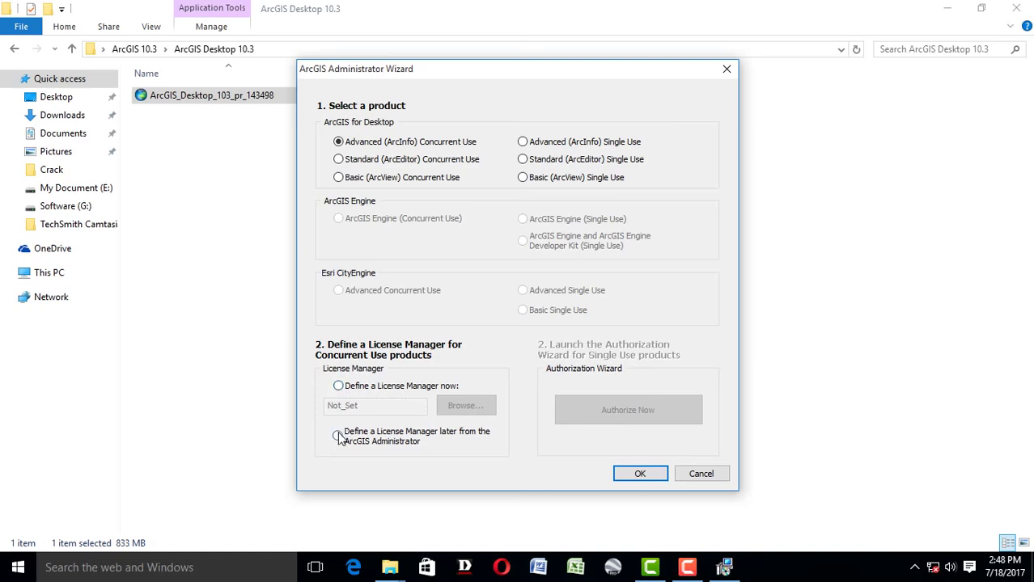
pyautogui.click(634, 477)
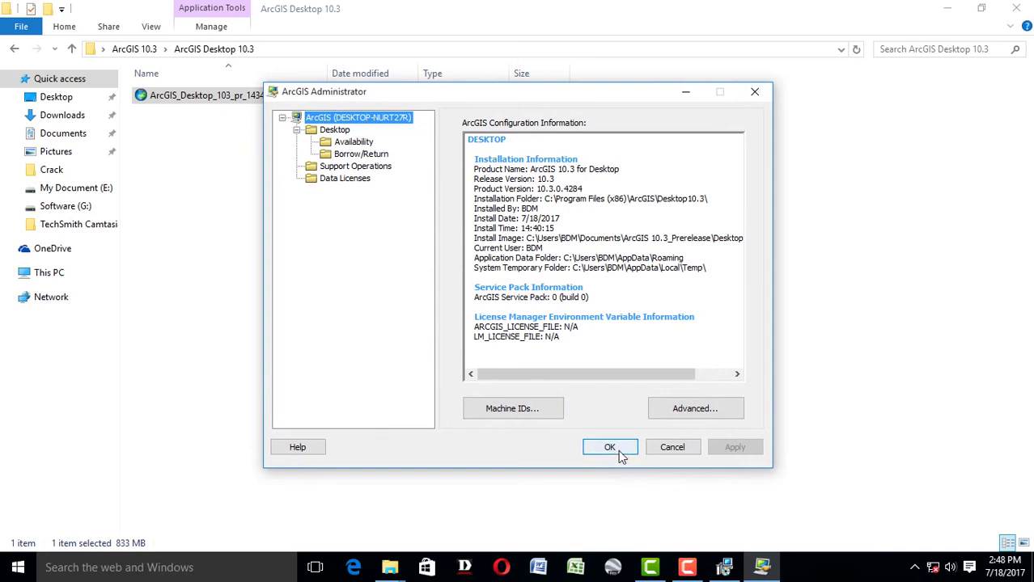
pyautogui.click(612, 449)
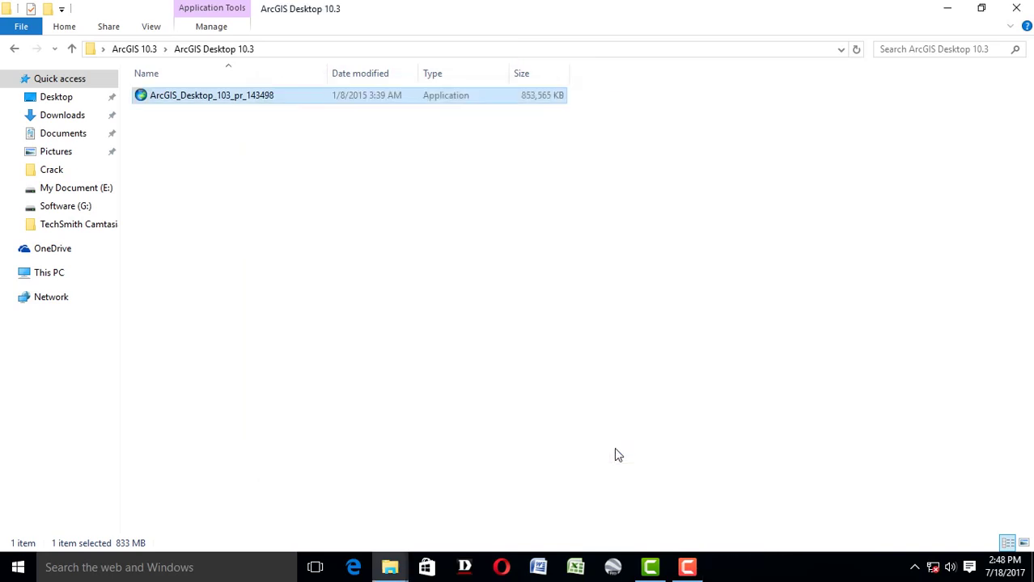
# Step: Copy AfCore.dll from the Desktop10.3 bin folder inside ArcGIS Crack 10.3
pyautogui.click(14, 49)
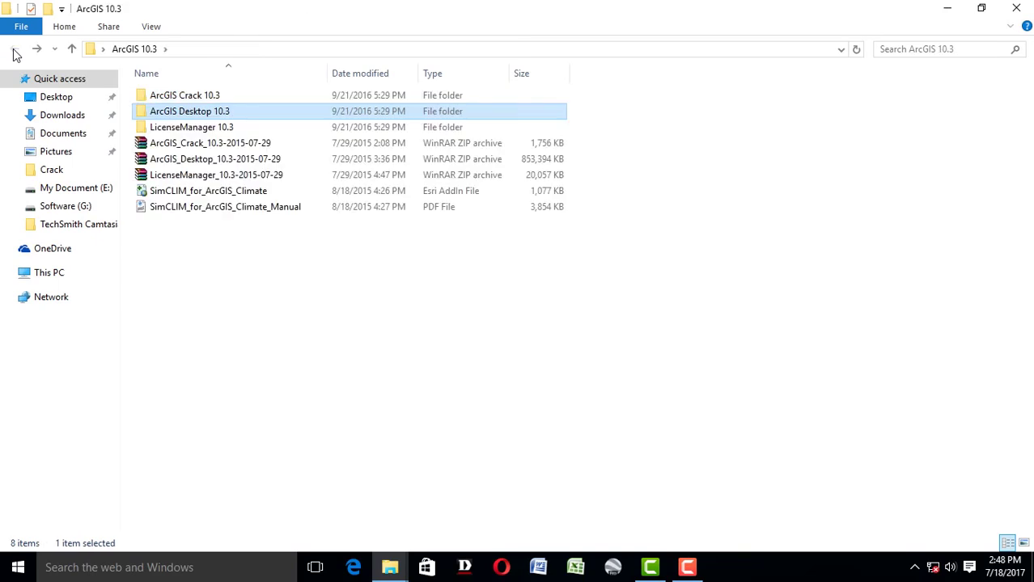
pyautogui.doubleClick(185, 97)
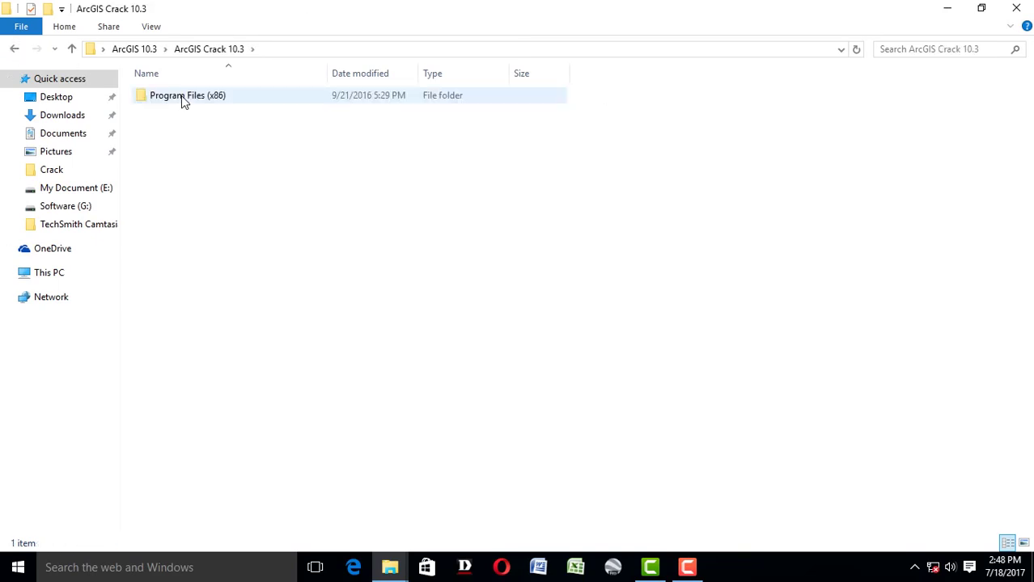
pyautogui.doubleClick(183, 97)
pyautogui.doubleClick(181, 96)
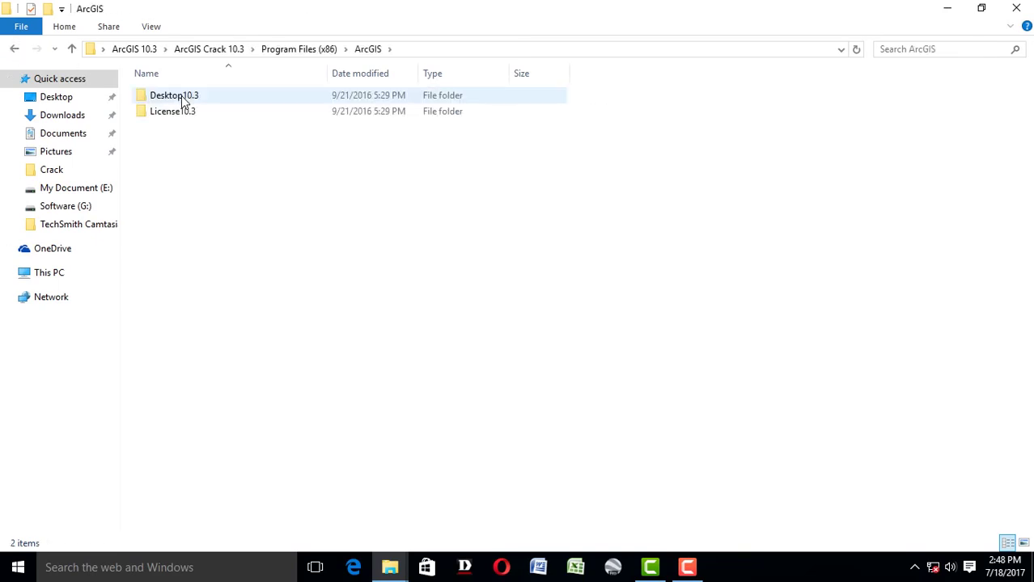
pyautogui.doubleClick(181, 96)
pyautogui.doubleClick(181, 96)
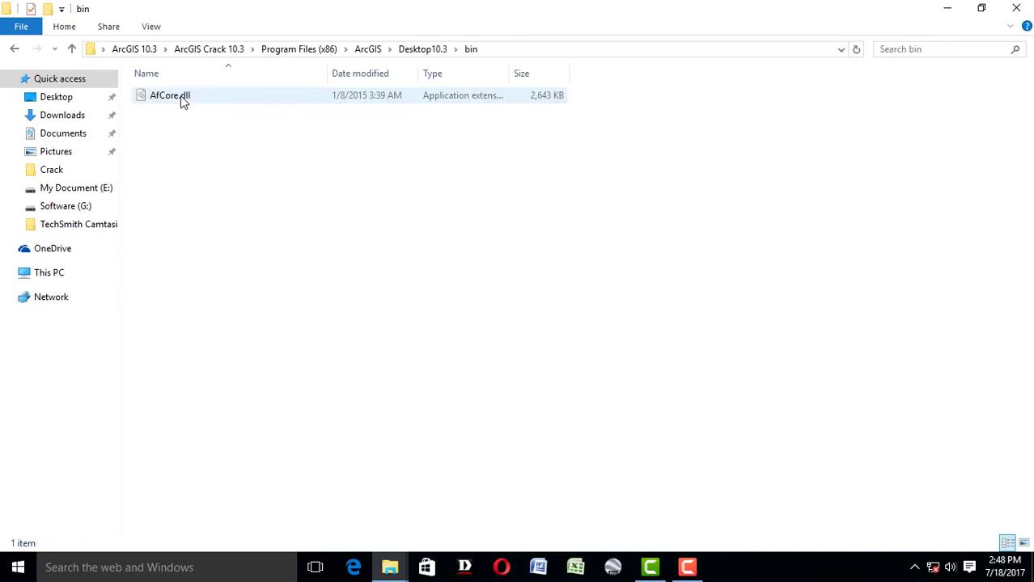
pyautogui.click(180, 95)
pyautogui.rightClick(181, 95)
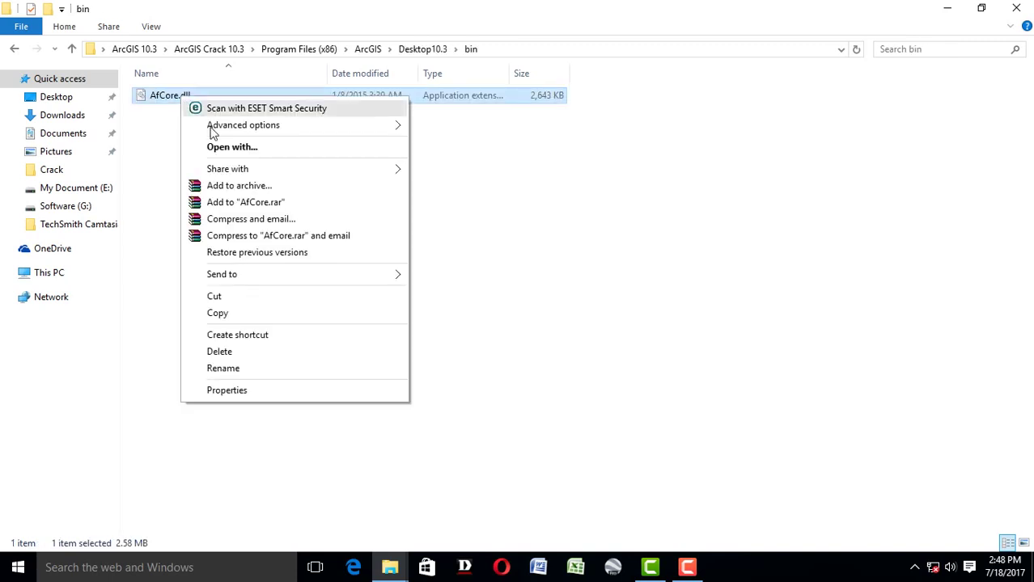
pyautogui.click(233, 313)
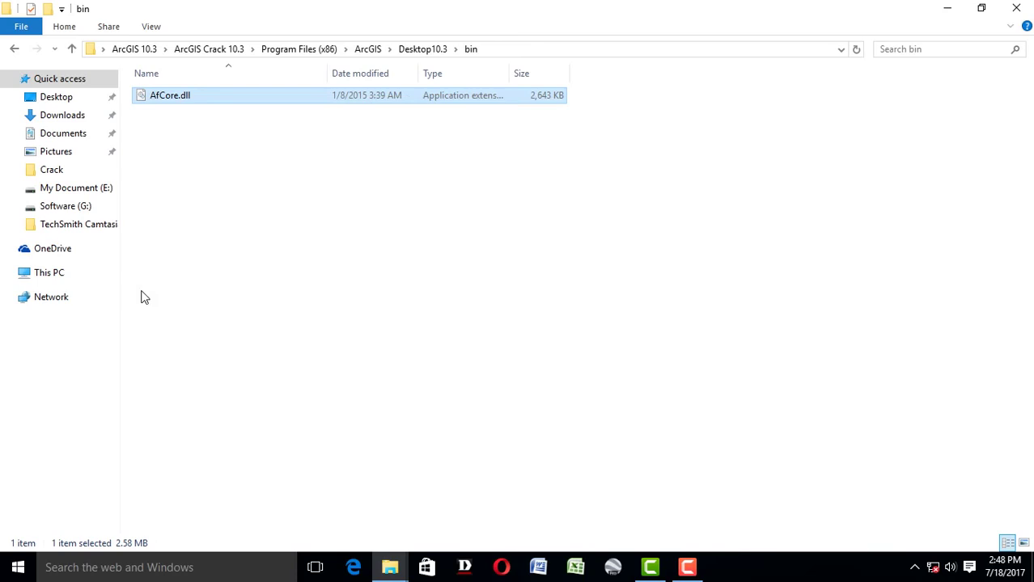
# Step: Open the installed Desktop10.3 bin folder under ArcGIS in Program Files (x86) on Local Disk (C:)
pyautogui.click(60, 278)
pyautogui.doubleClick(228, 217)
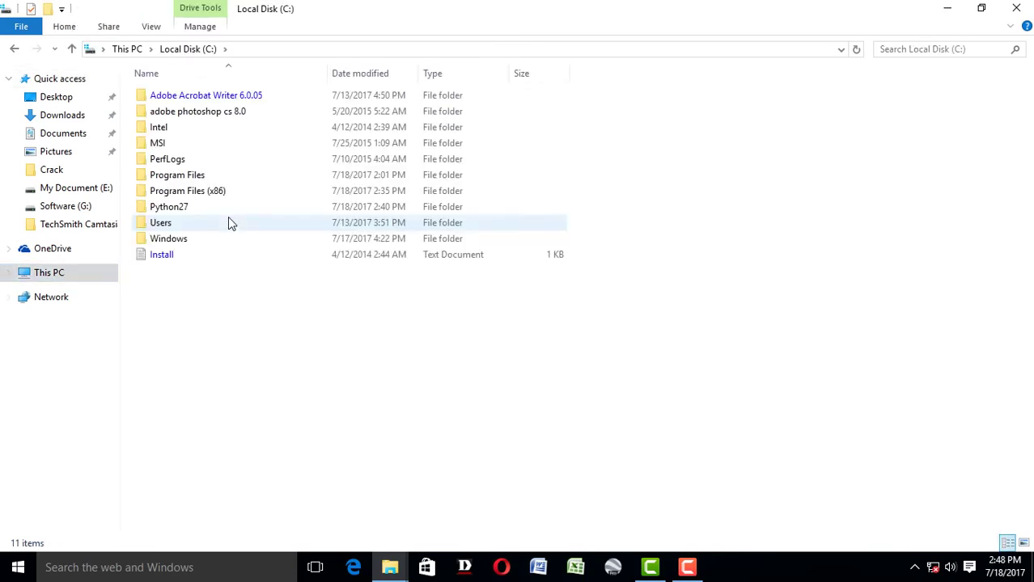
pyautogui.doubleClick(227, 191)
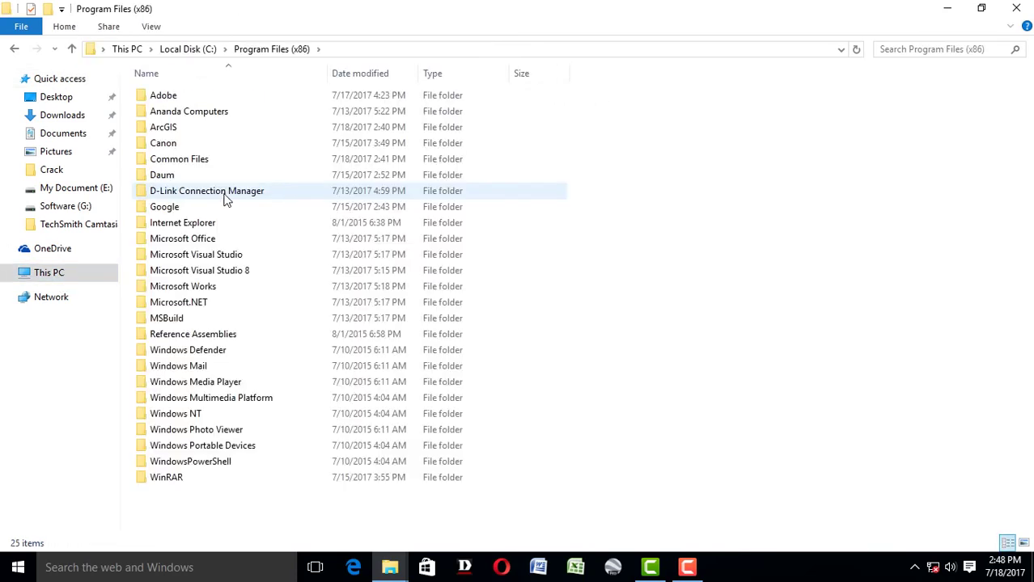
pyautogui.doubleClick(191, 131)
pyautogui.doubleClick(190, 96)
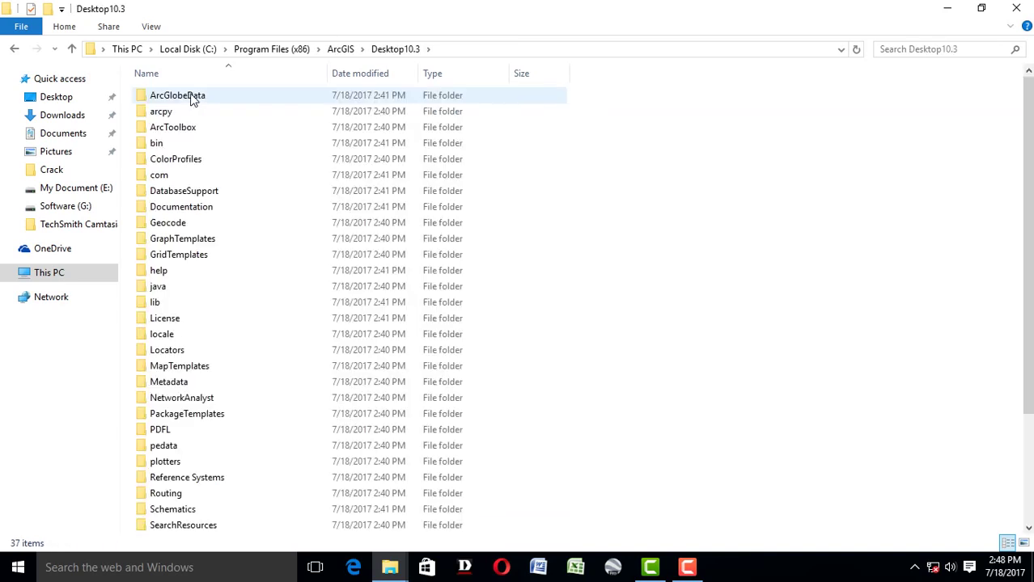
pyautogui.doubleClick(181, 145)
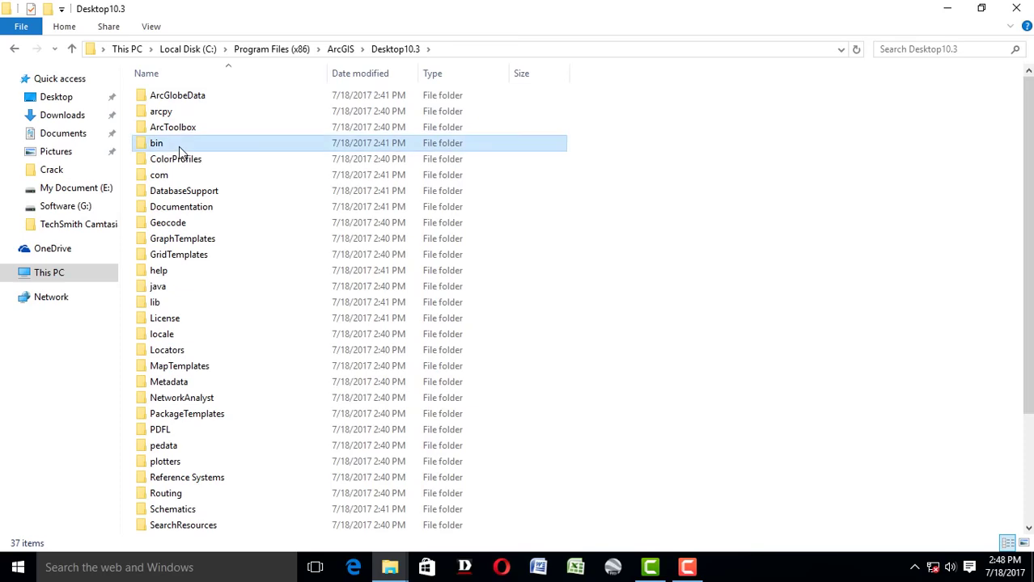
# Step: Paste AfCore.dll into the installed Desktop10.3 bin folder, replacing the existing file and allowing the copy to continue
pyautogui.rightClick(561, 142)
pyautogui.click(598, 249)
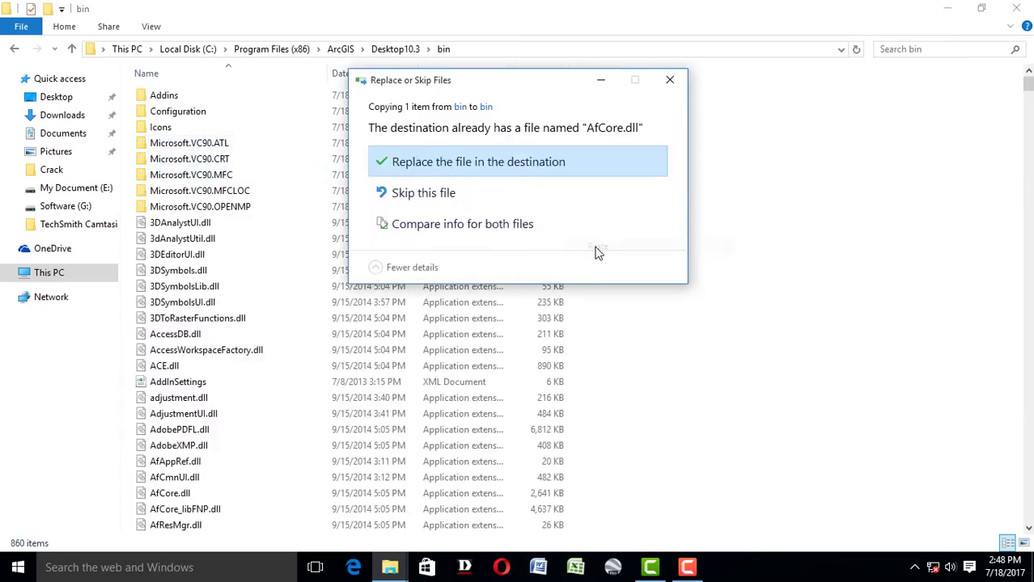
pyautogui.click(493, 166)
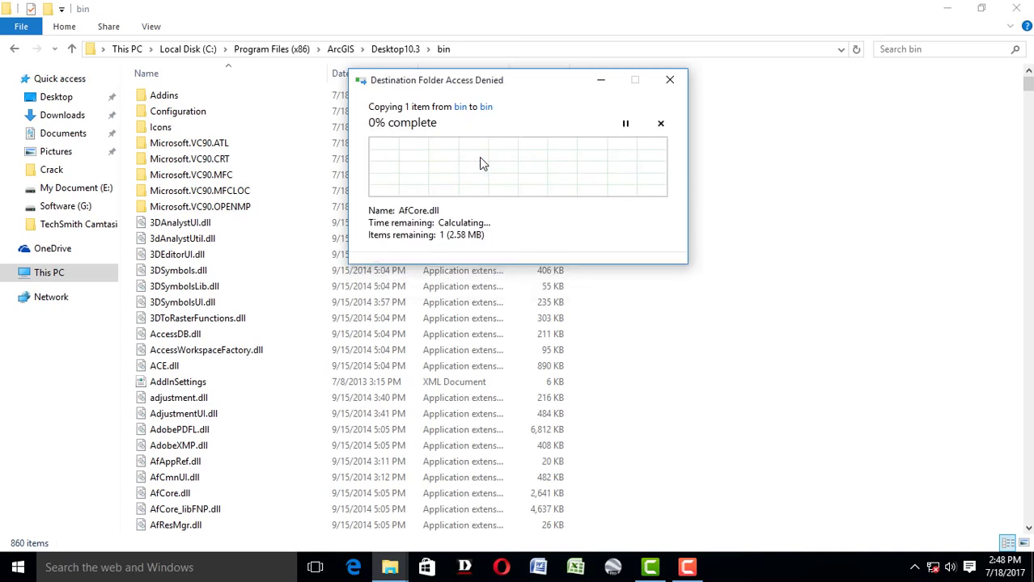
pyautogui.click(456, 183)
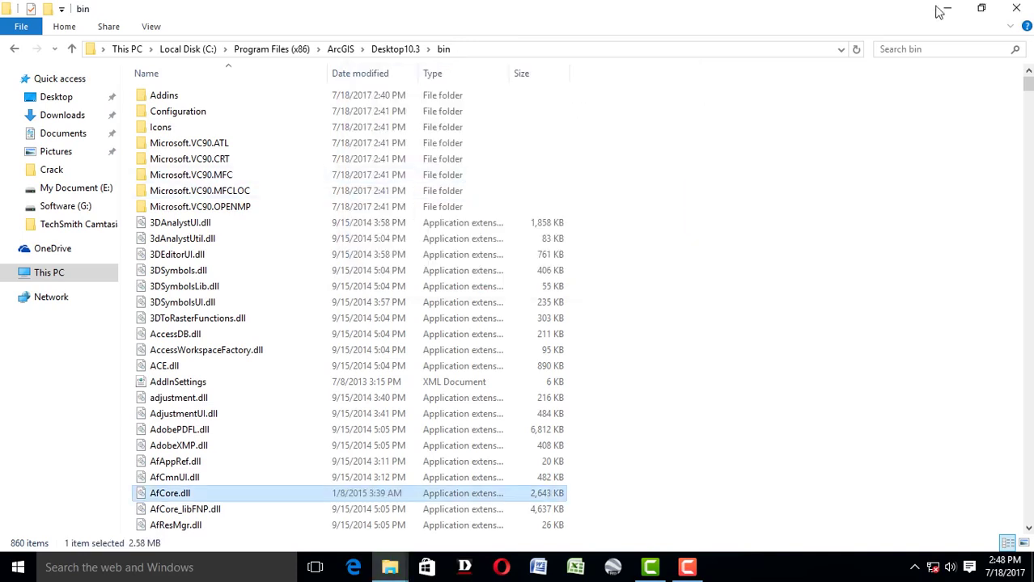
# Step: Close the Desktop10.3 and License10.3 bin folder windows and refresh the desktop
pyautogui.click(1017, 8)
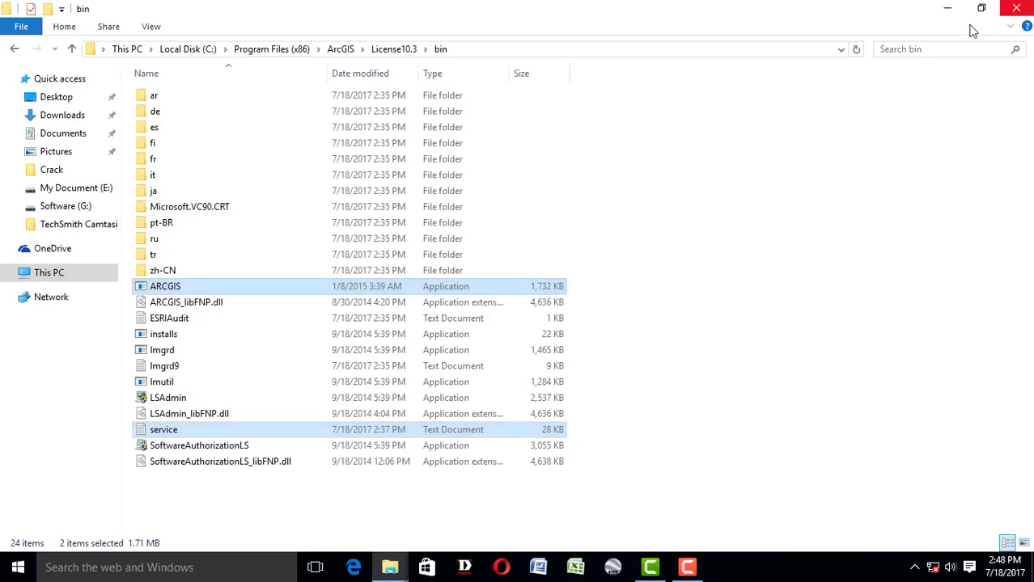
pyautogui.click(1014, 10)
pyautogui.rightClick(414, 101)
pyautogui.click(452, 141)
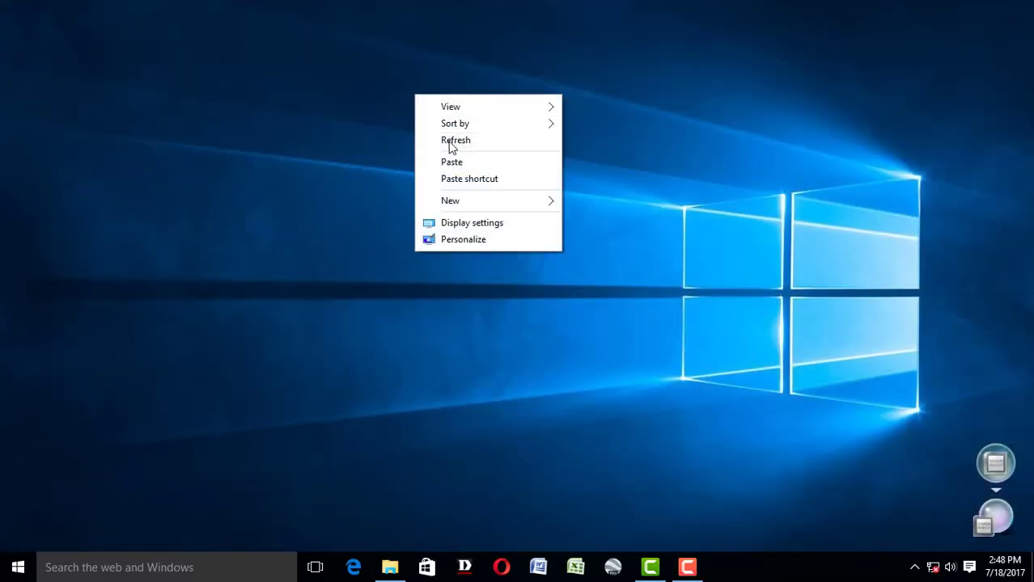
# Step: Open License Server Administrator from the ArcGIS programs, start the license service and accept the dialog
pyautogui.click(18, 567)
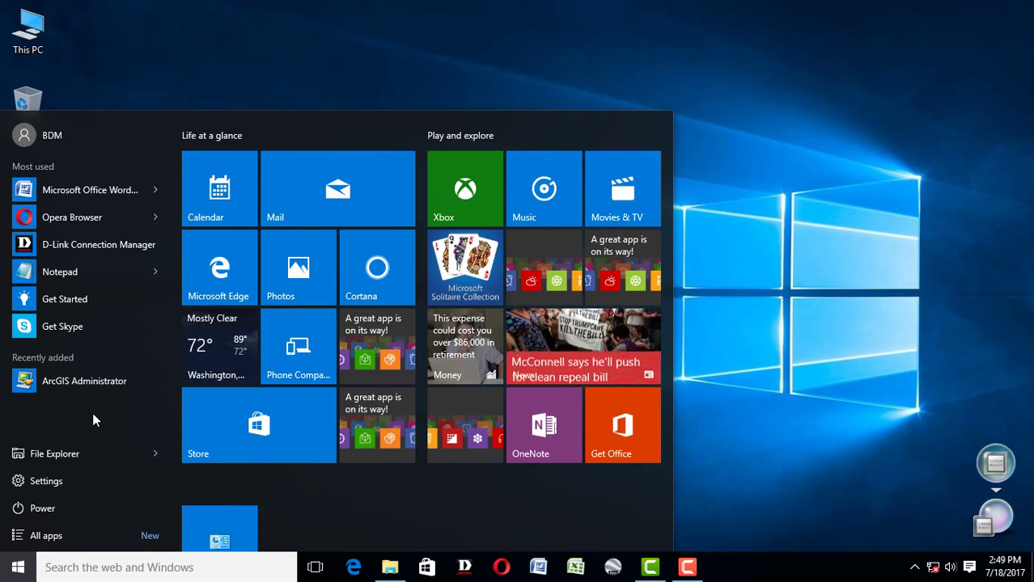
pyautogui.click(85, 531)
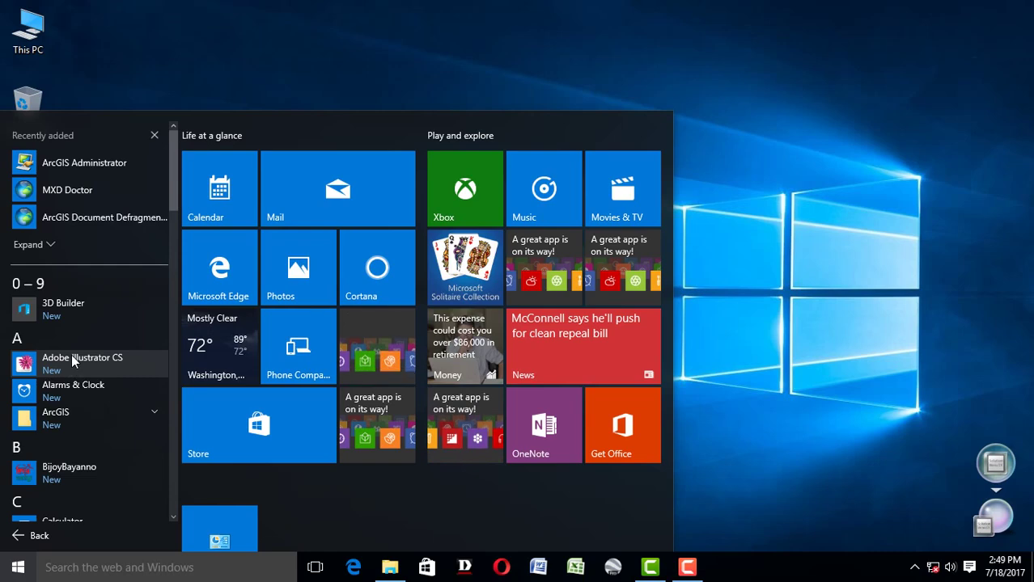
pyautogui.click(97, 419)
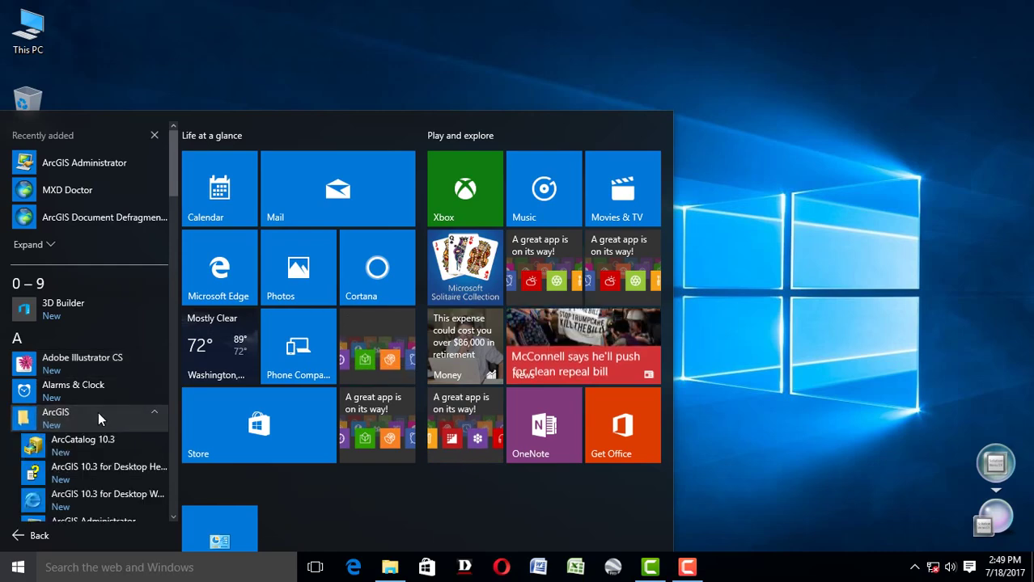
pyautogui.scroll(-3, 109, 483)
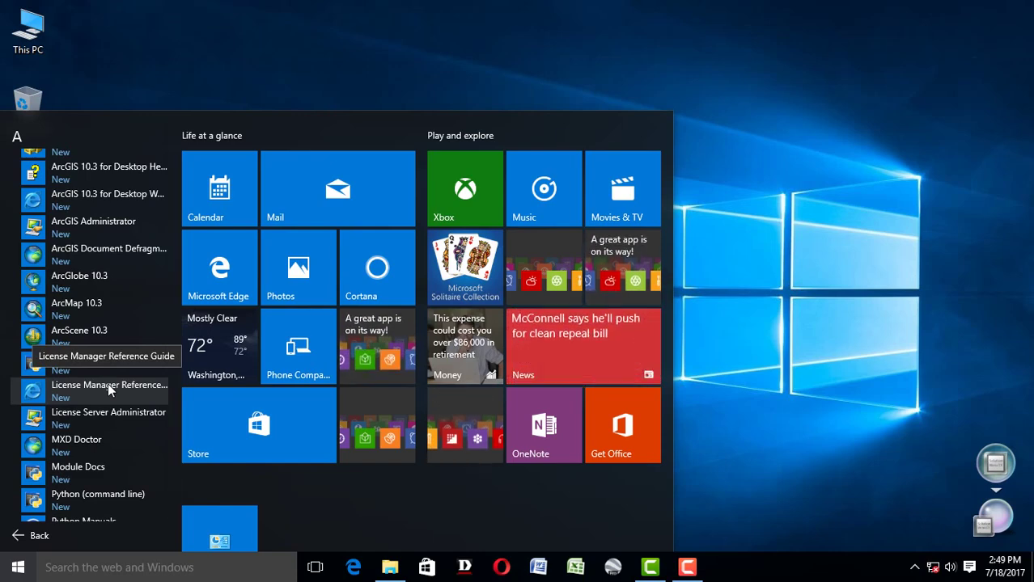
pyautogui.click(109, 415)
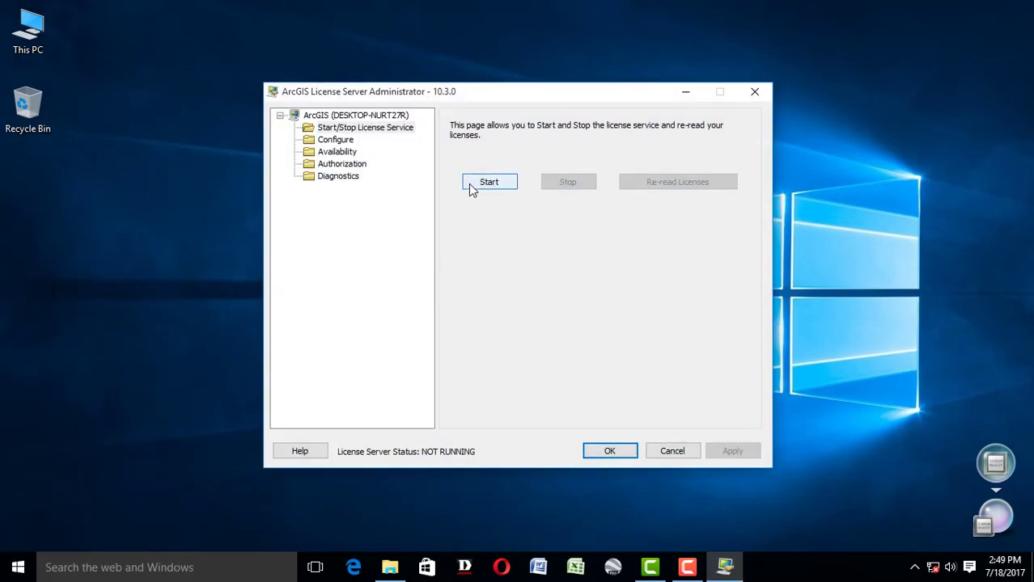
pyautogui.click(470, 185)
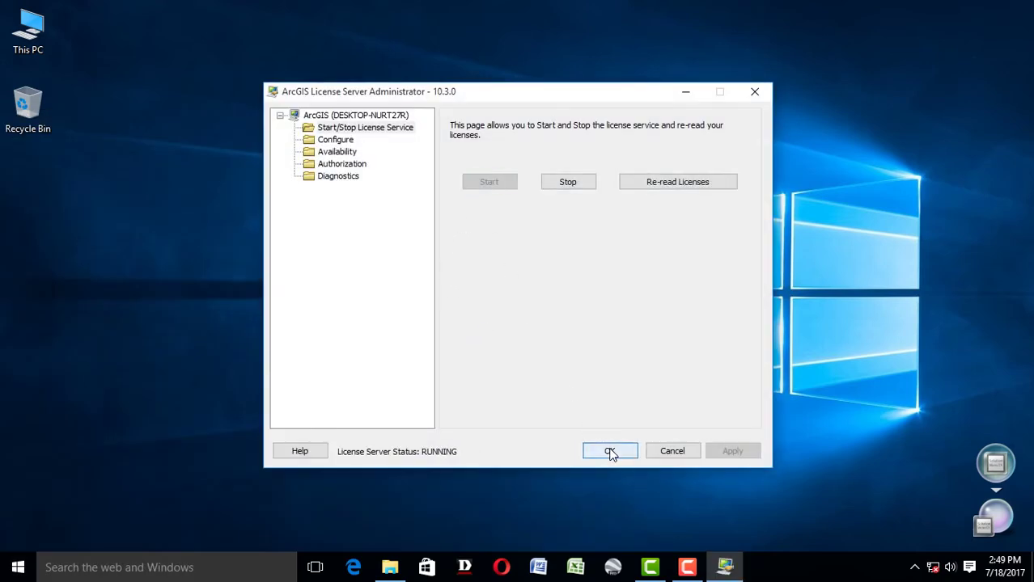
pyautogui.click(611, 449)
# Step: Open ArcGIS Administrator from the ArcGIS programs and show its Desktop settings
pyautogui.click(18, 567)
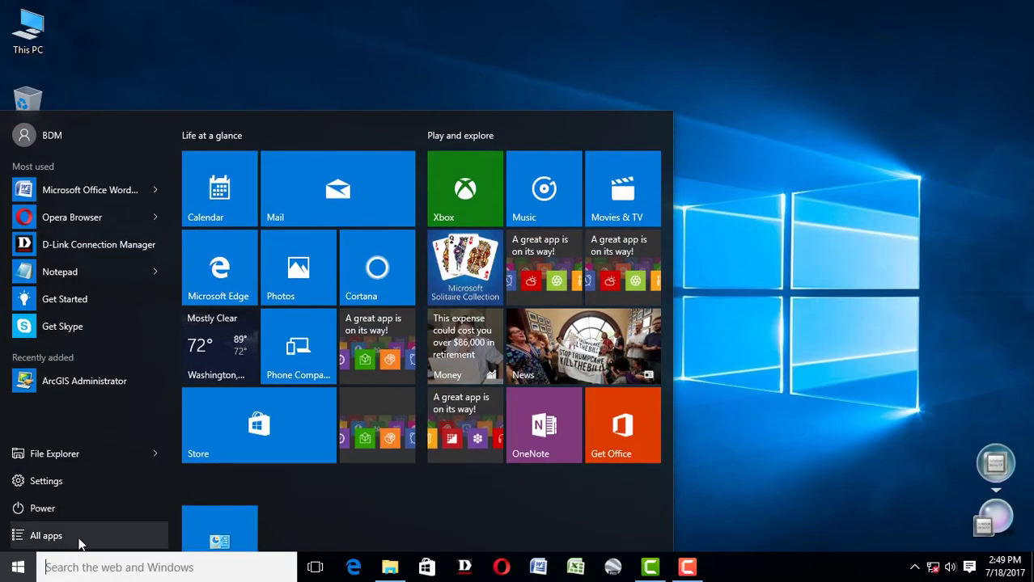
pyautogui.click(49, 535)
pyautogui.click(96, 425)
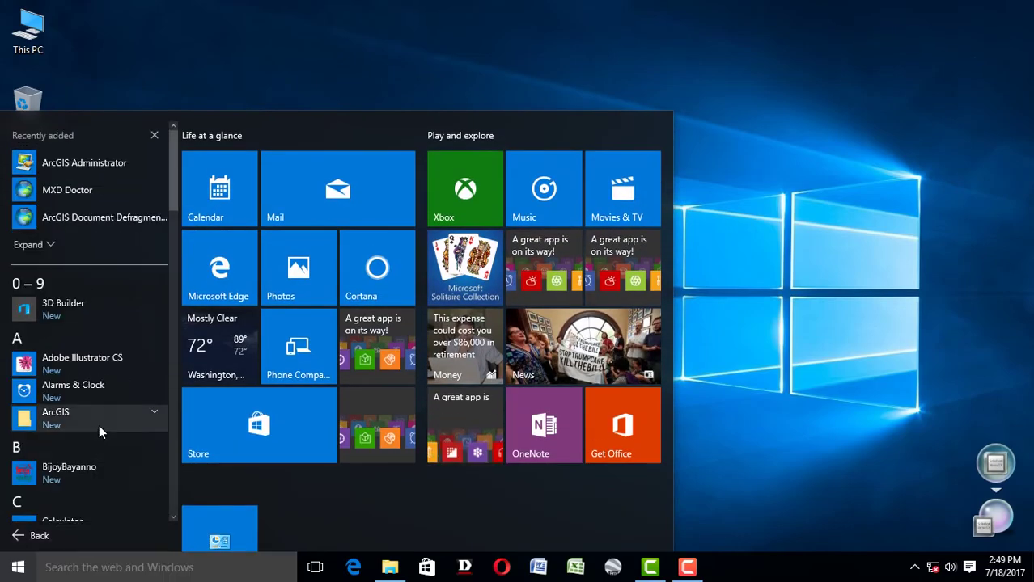
pyautogui.scroll(-3, 99, 424)
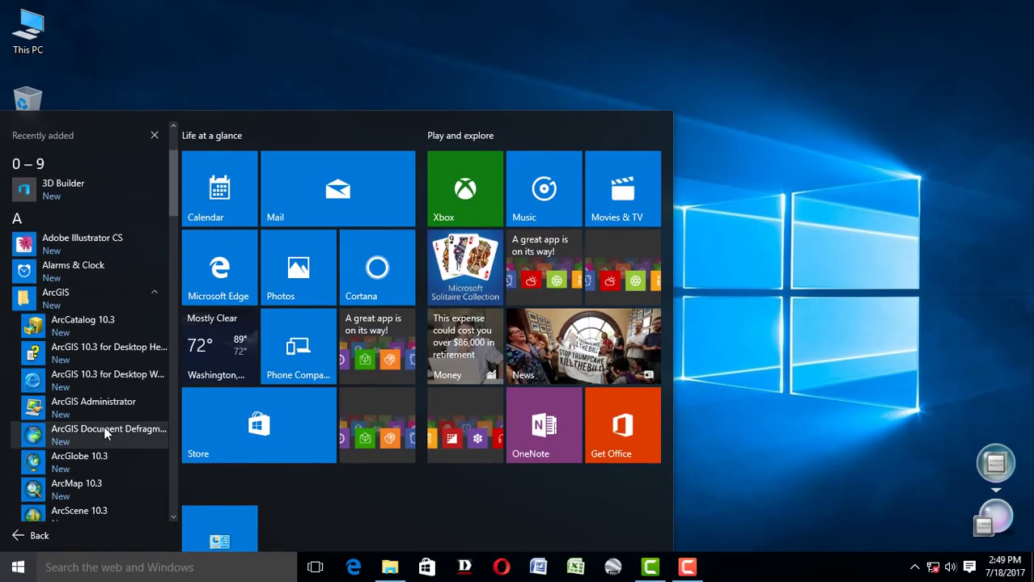
pyautogui.click(98, 412)
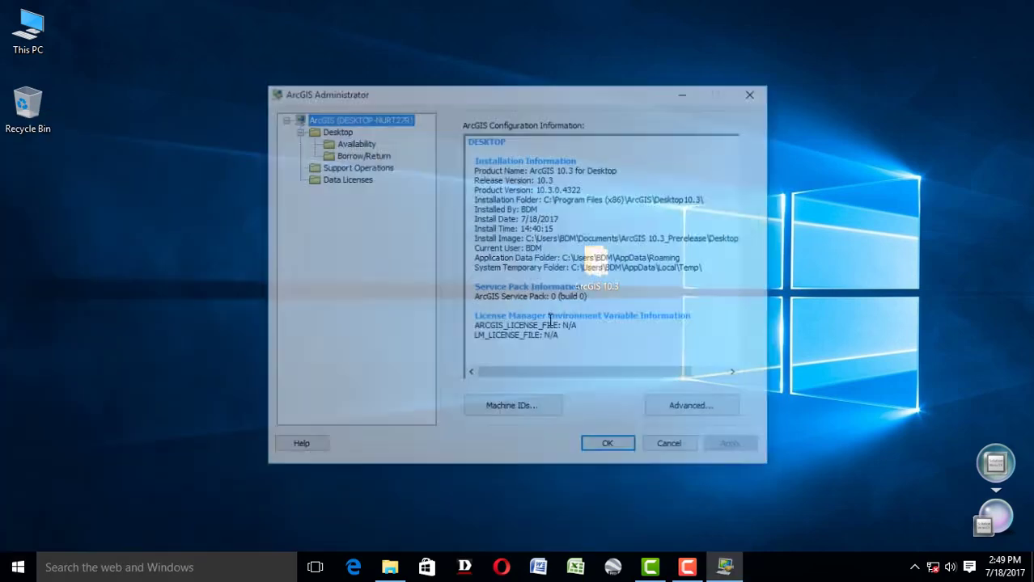
pyautogui.click(331, 131)
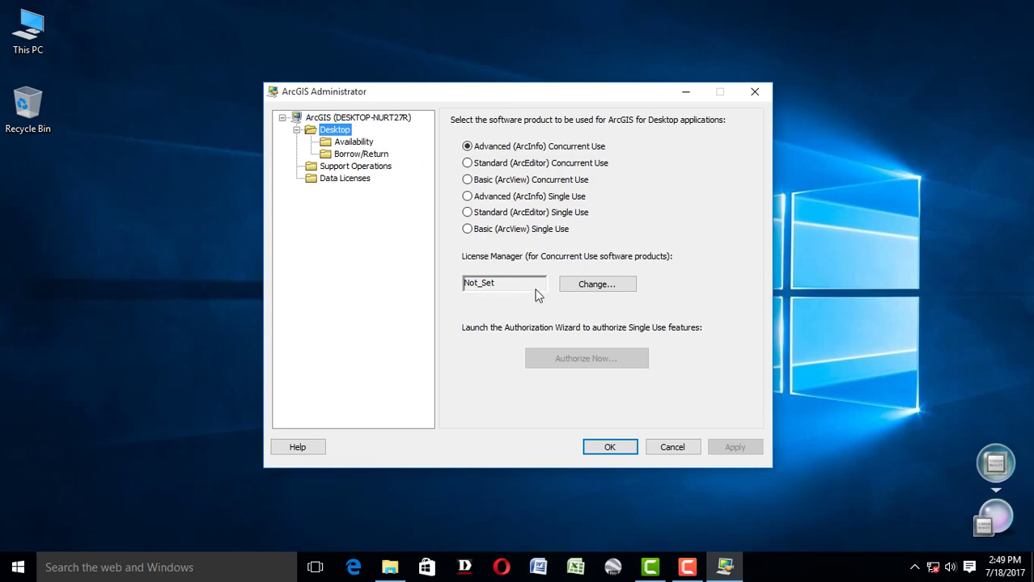
# Step: Copy the computer name from the Windows system properties of This PC without changing it, and close those windows
pyautogui.click(18, 567)
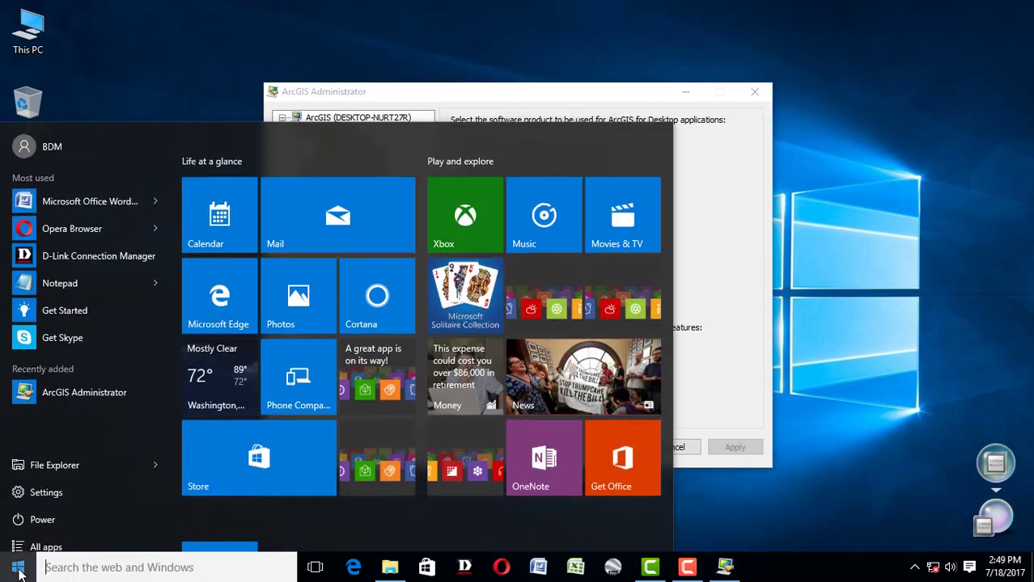
pyautogui.click(716, 508)
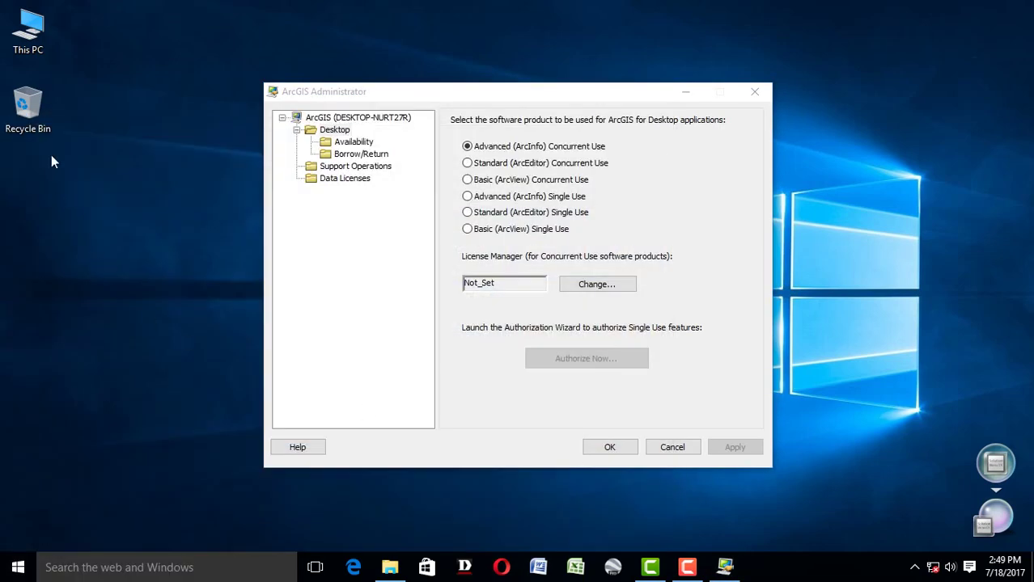
pyautogui.rightClick(35, 31)
pyautogui.click(83, 205)
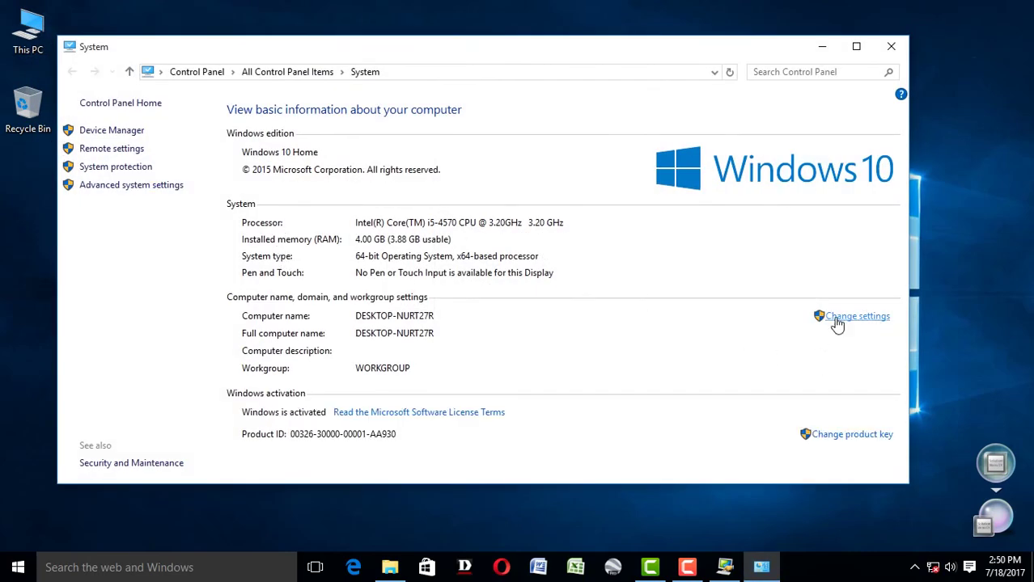
pyautogui.click(309, 284)
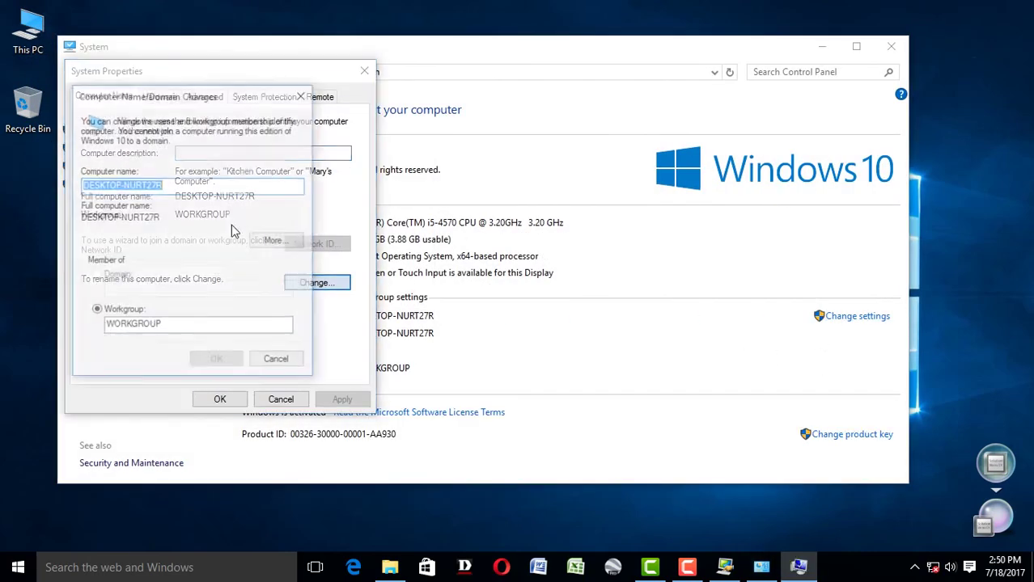
pyautogui.rightClick(158, 184)
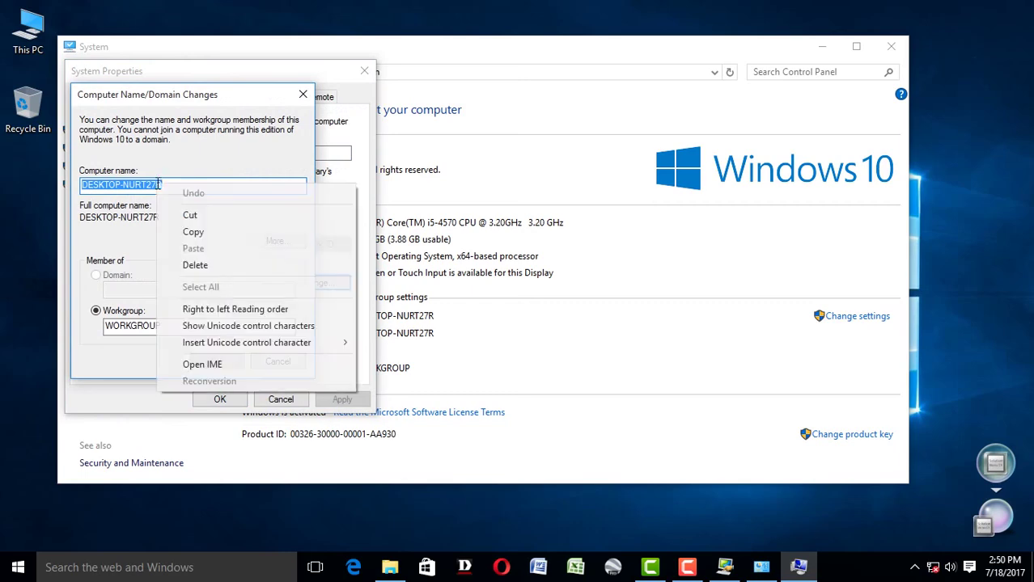
pyautogui.click(258, 232)
pyautogui.click(271, 364)
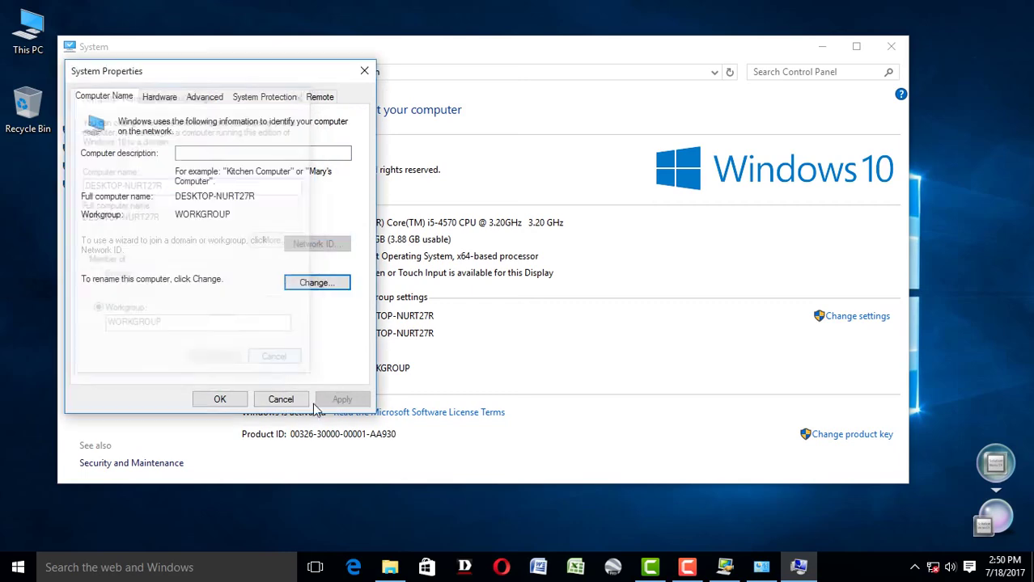
pyautogui.click(275, 400)
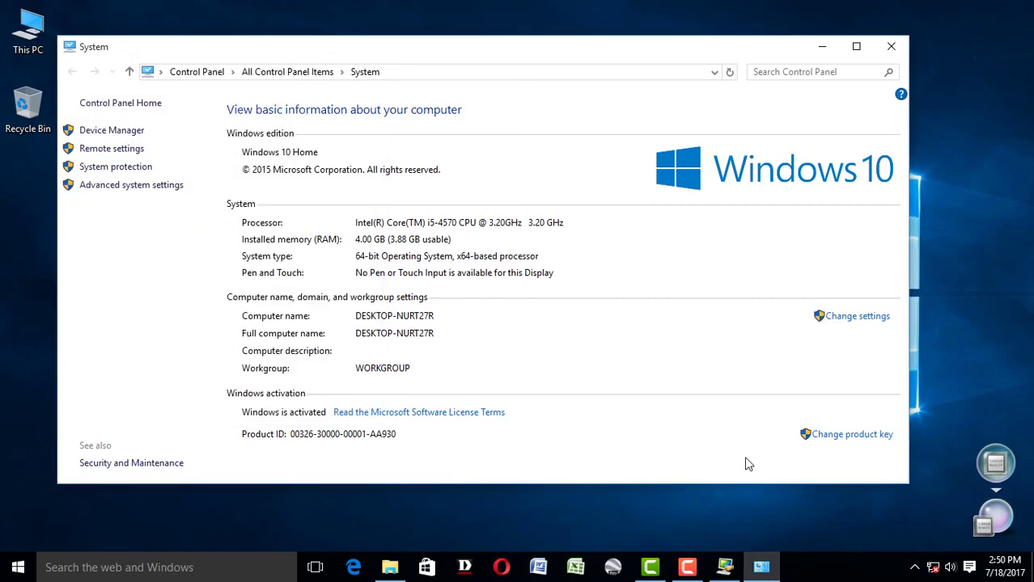
pyautogui.click(891, 46)
# Step: Change the License Manager in ArcGIS Administrator to the copied computer name DESKTOP-NURT27R and accept the settings
pyautogui.click(588, 288)
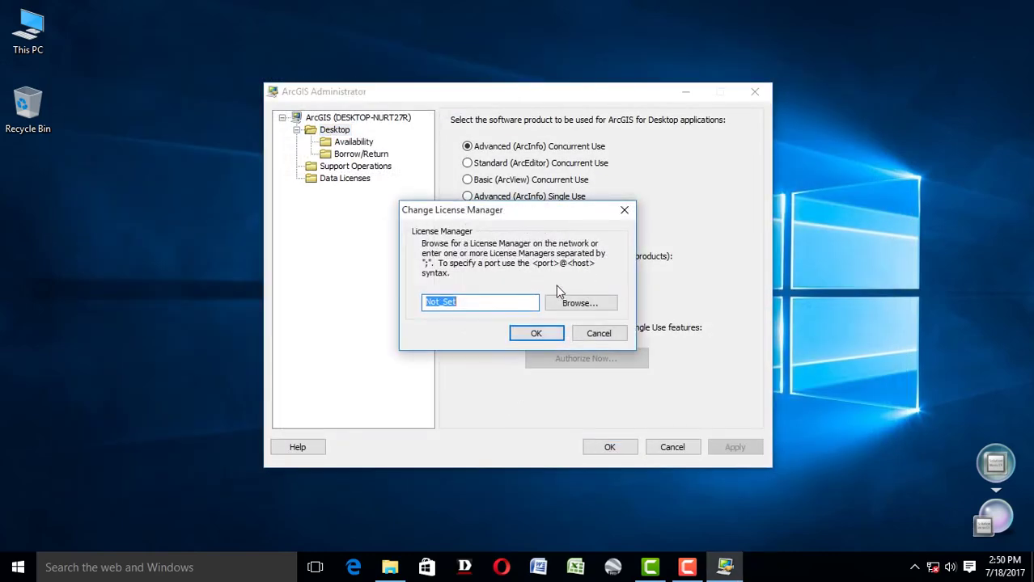
pyautogui.rightClick(432, 301)
pyautogui.click(474, 365)
pyautogui.click(524, 334)
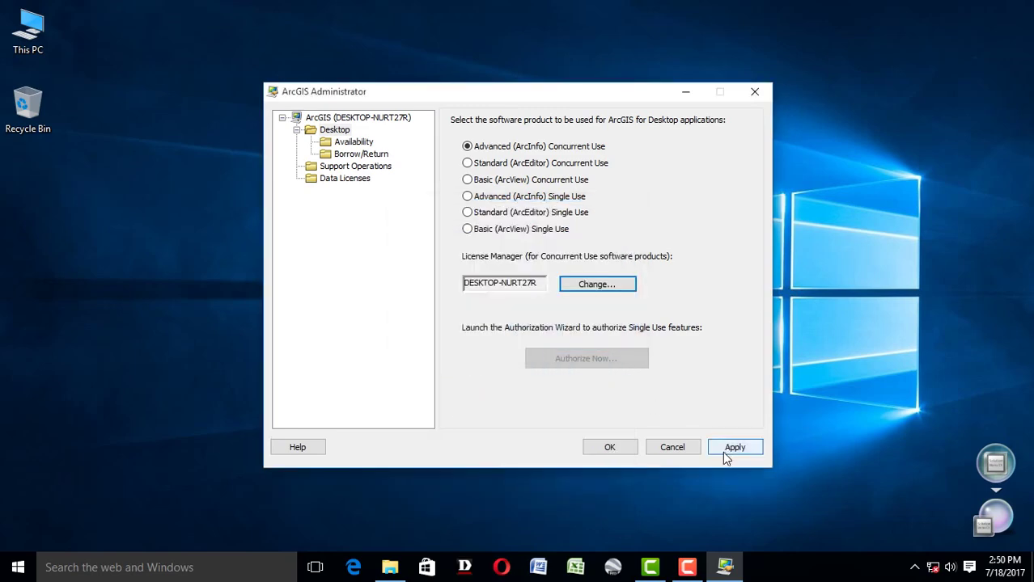
pyautogui.click(612, 451)
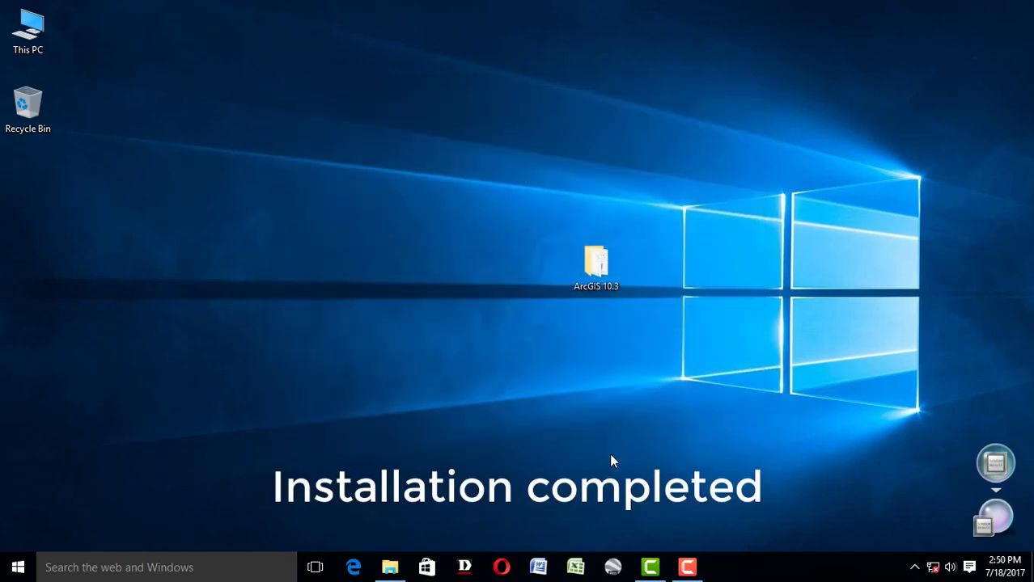
# Step: Launch ArcMap 10.3, dismiss its Getting Started dialog and maximize the window
pyautogui.rightClick(286, 259)
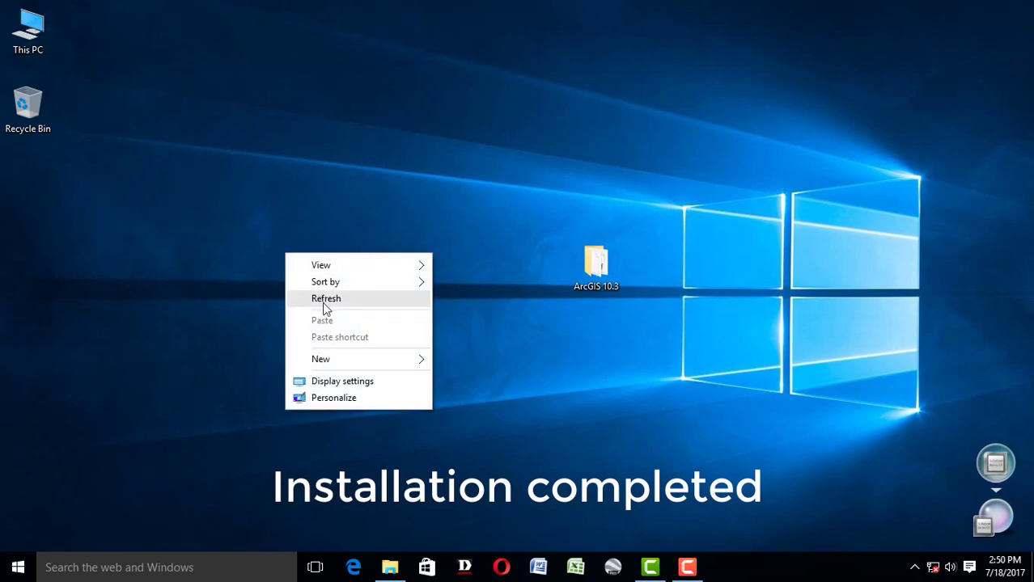
pyautogui.click(324, 296)
pyautogui.click(16, 567)
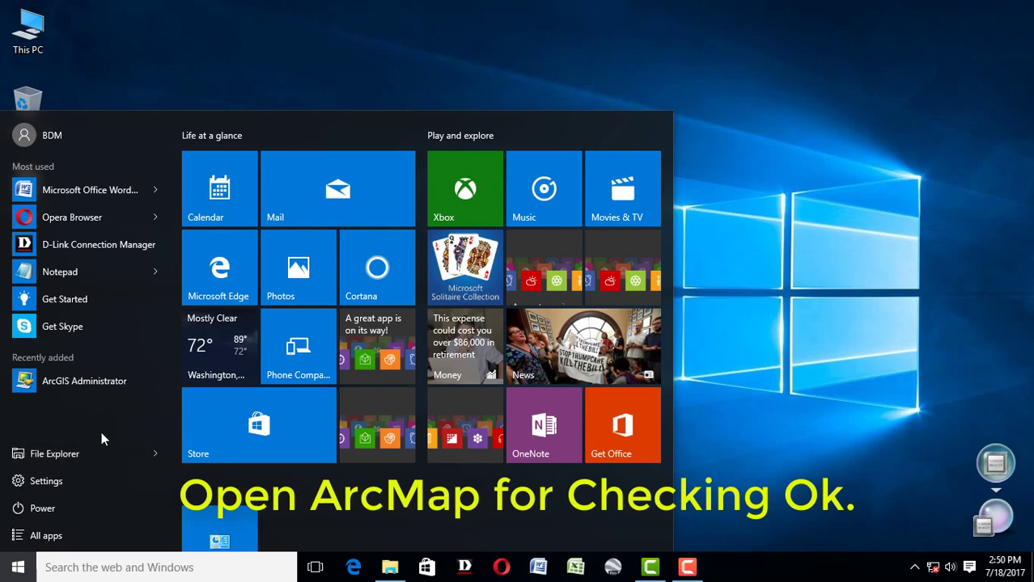
pyautogui.click(82, 535)
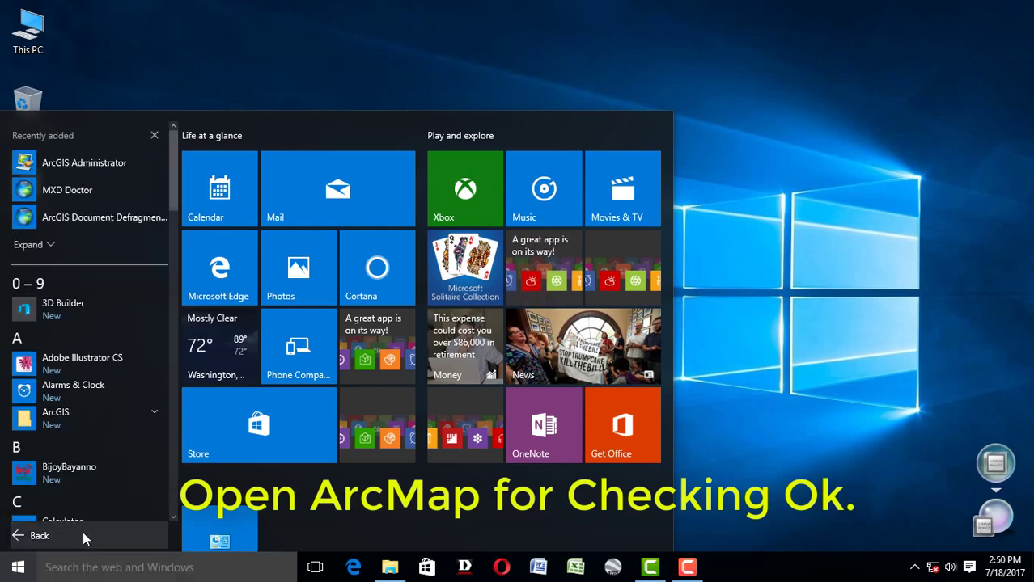
pyautogui.click(123, 412)
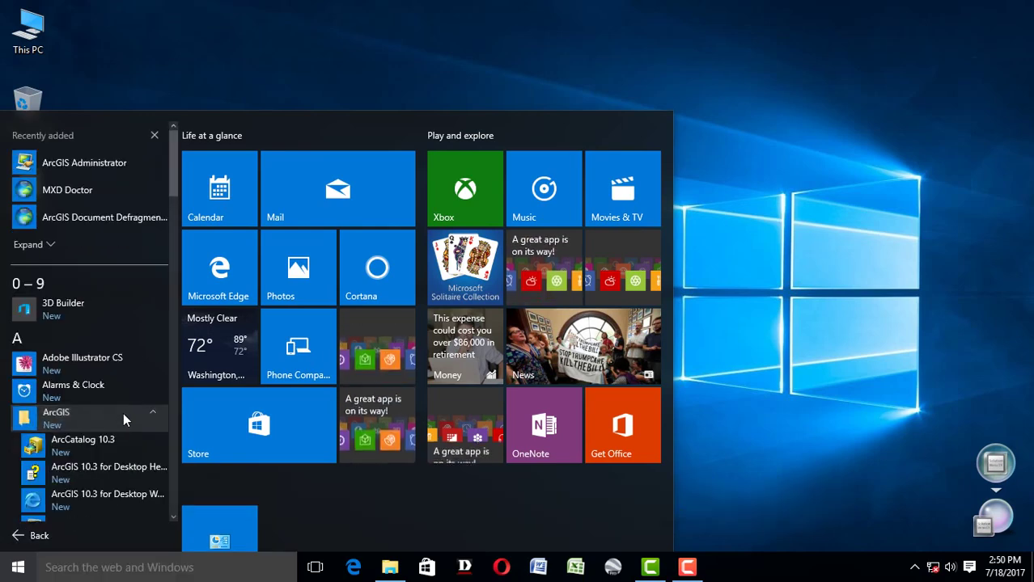
pyautogui.scroll(-3, 123, 413)
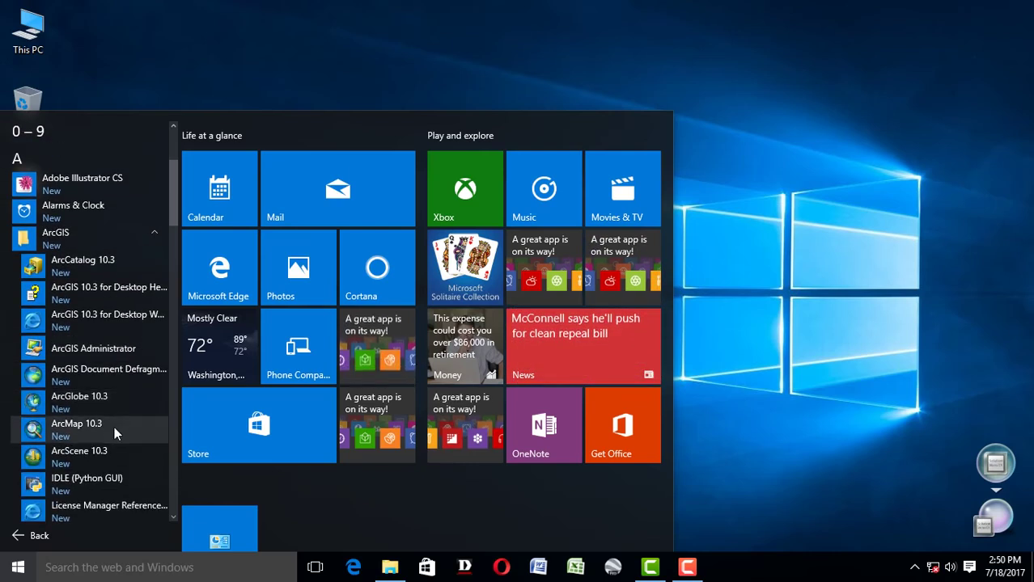
pyautogui.click(114, 428)
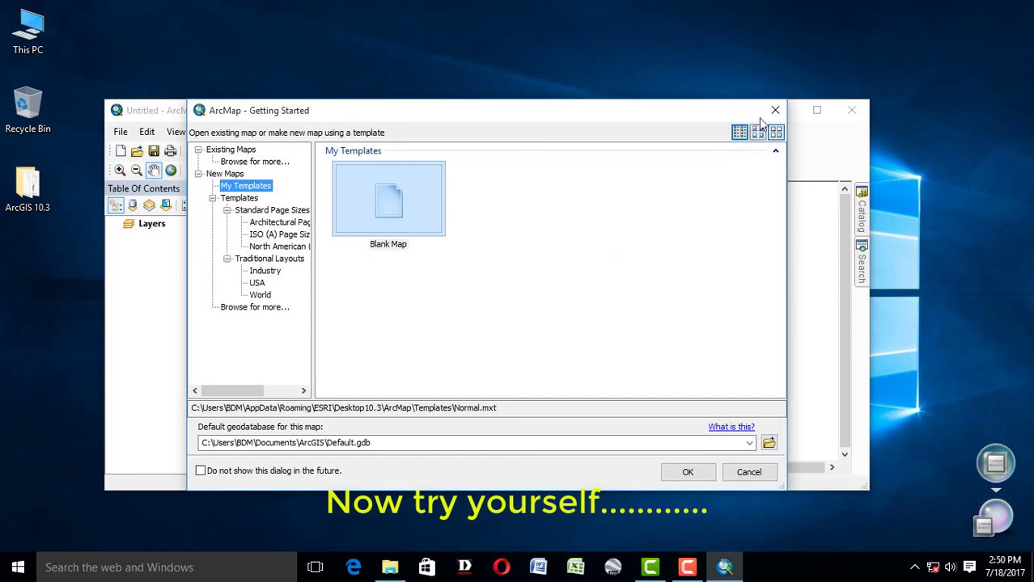
pyautogui.click(774, 110)
pyautogui.click(816, 109)
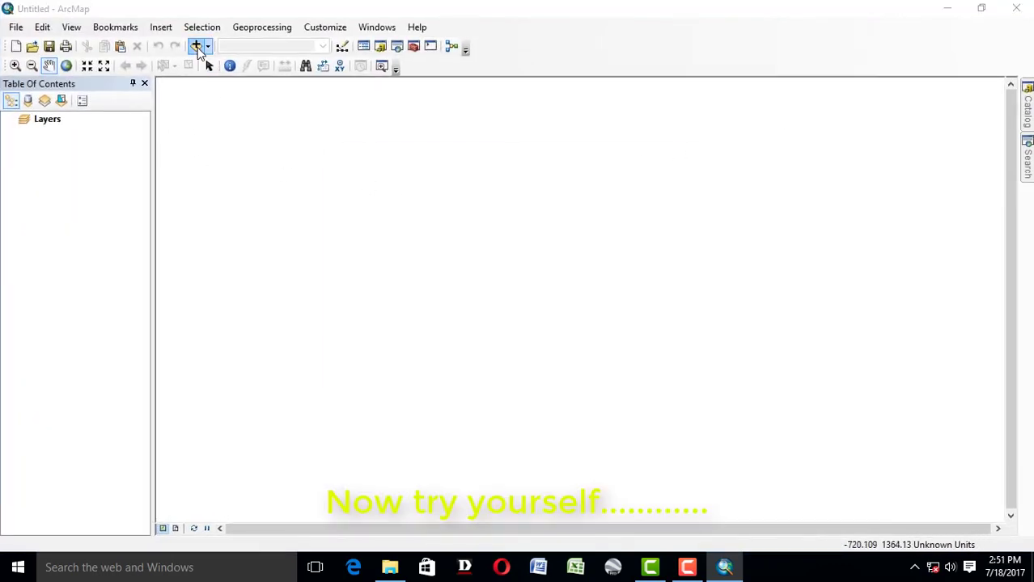
# Step: Connect to the folder G:\GIS\Administrative while adding data, and add the district_btm.shp shapefile from it to the map
pyautogui.click(197, 48)
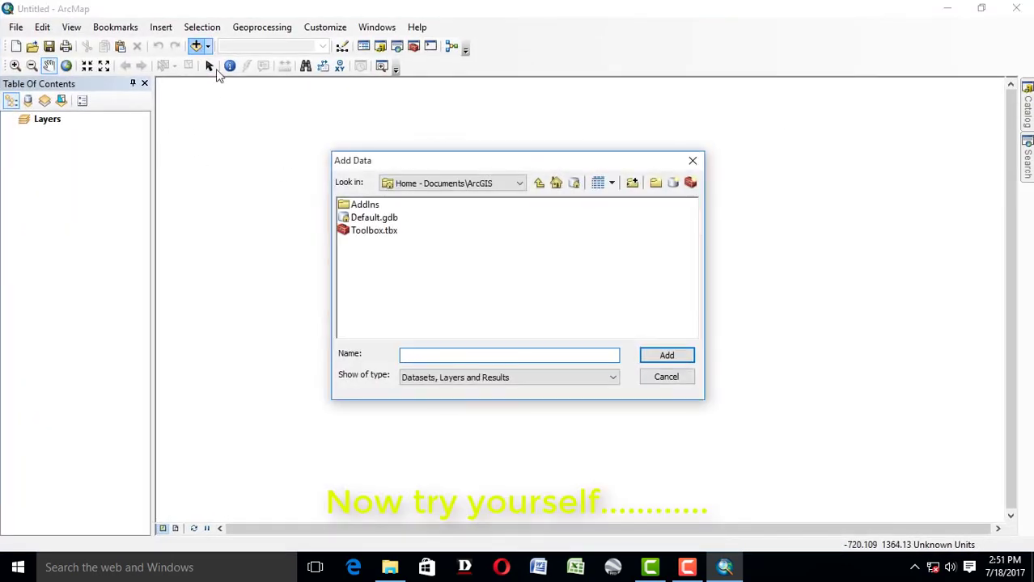
pyautogui.click(539, 184)
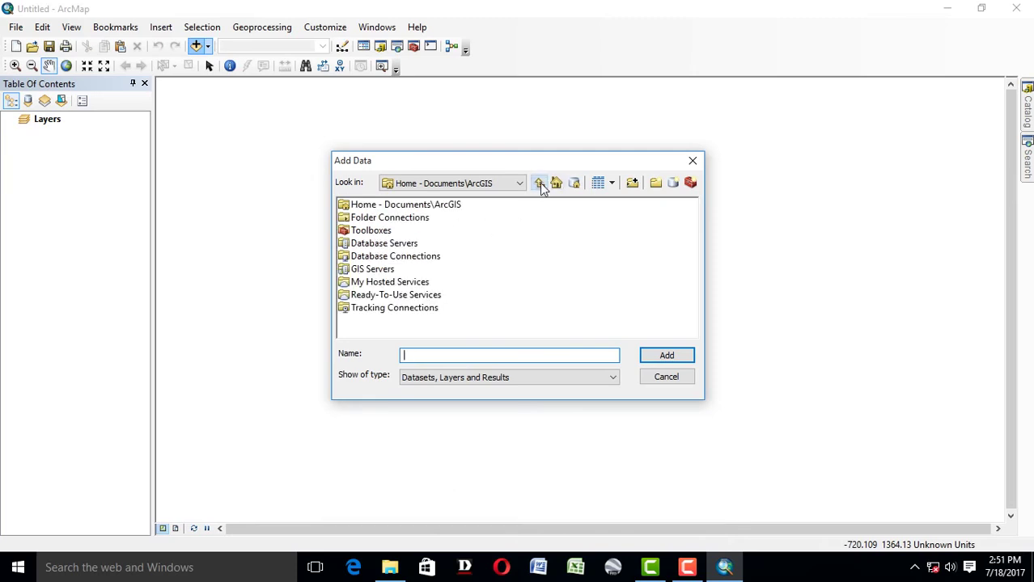
pyautogui.click(632, 183)
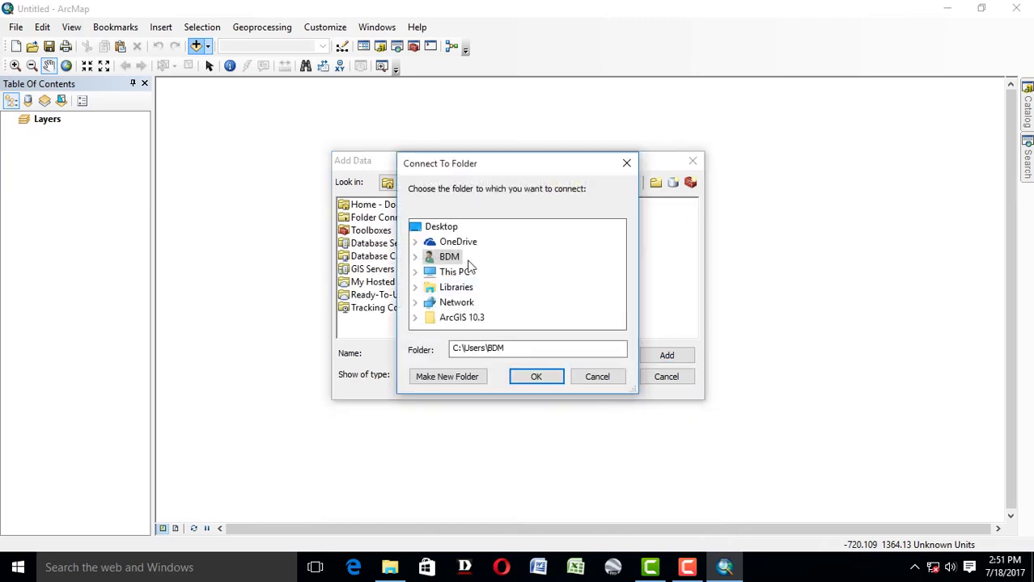
pyautogui.click(451, 273)
pyautogui.doubleClick(505, 276)
pyautogui.scroll(-3, 496, 289)
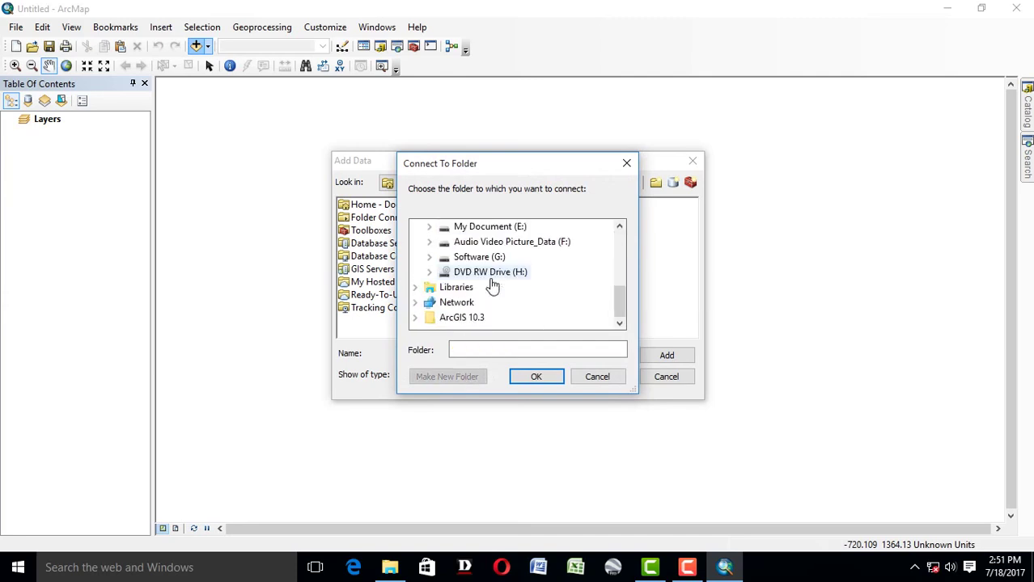
pyautogui.doubleClick(479, 256)
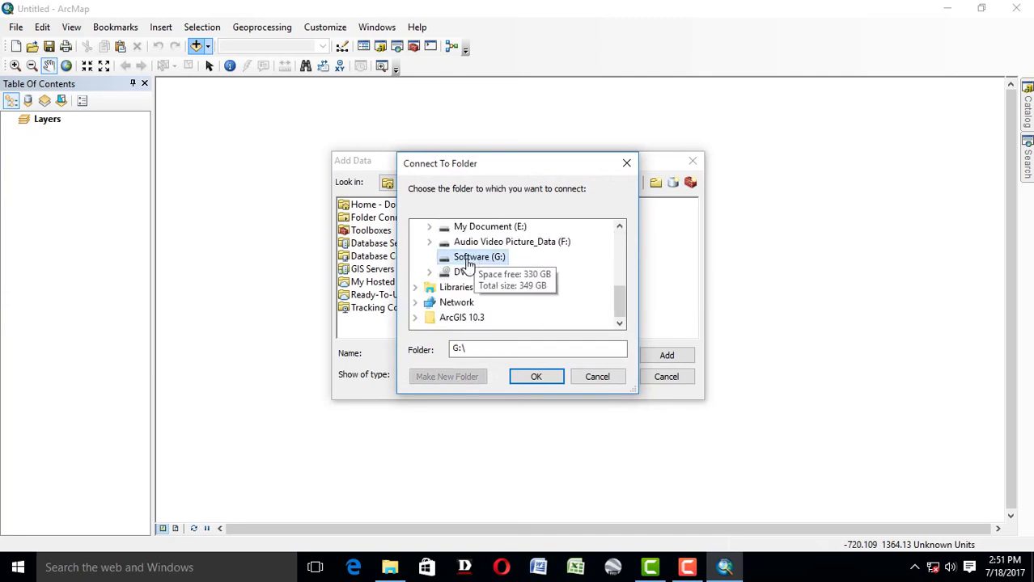
pyautogui.doubleClick(475, 259)
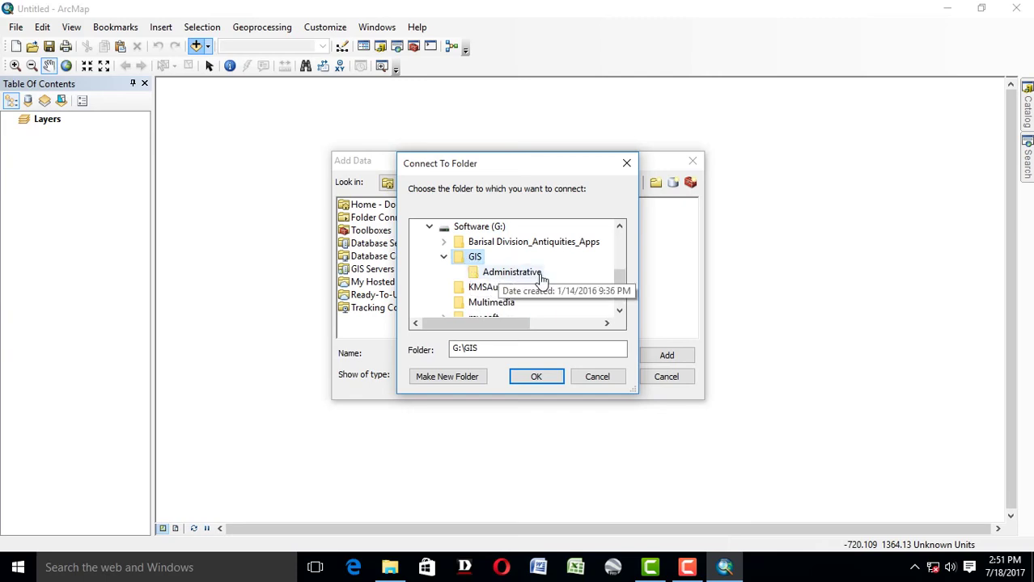
pyautogui.click(488, 275)
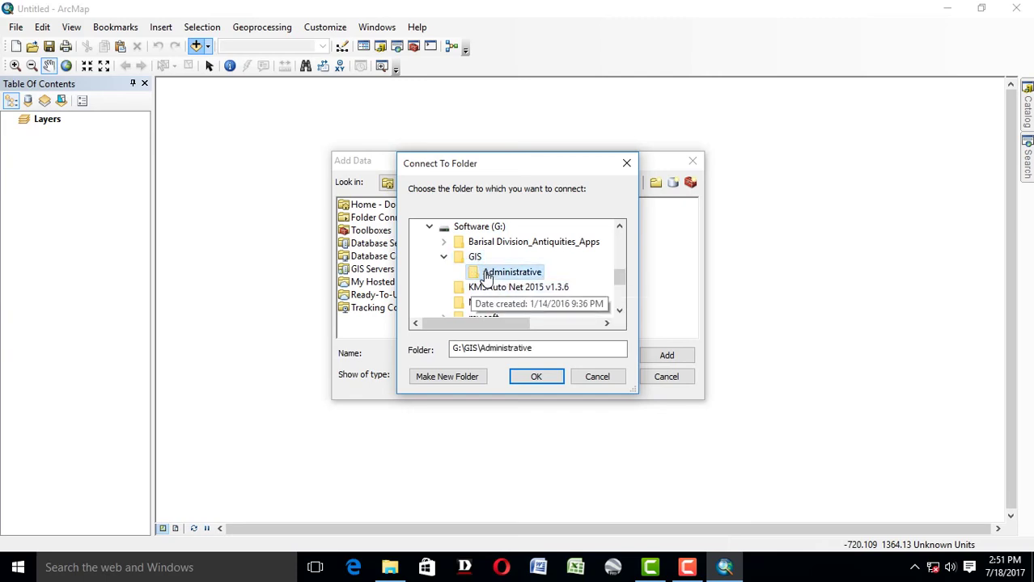
pyautogui.click(527, 382)
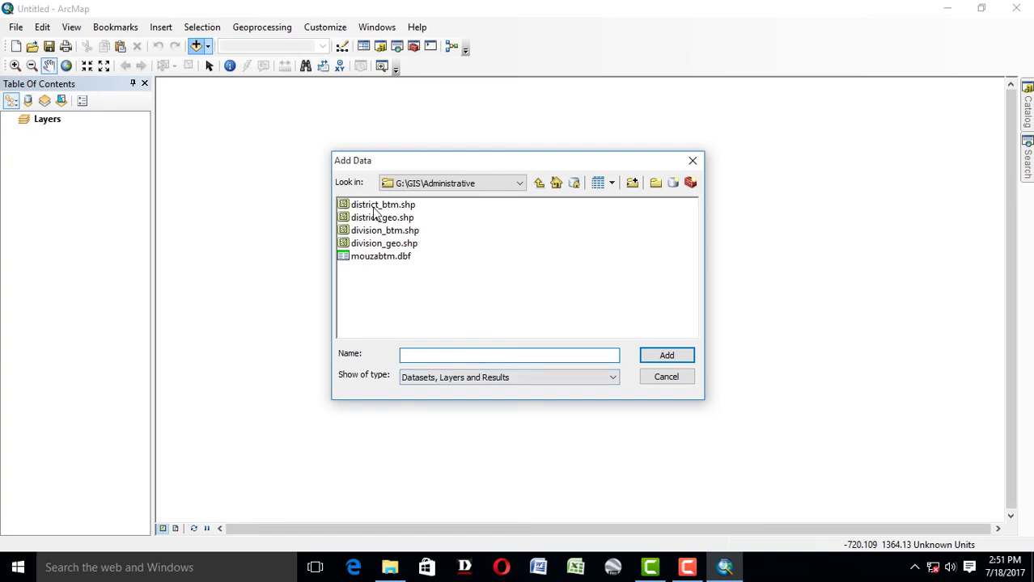
pyautogui.click(376, 209)
pyautogui.click(651, 358)
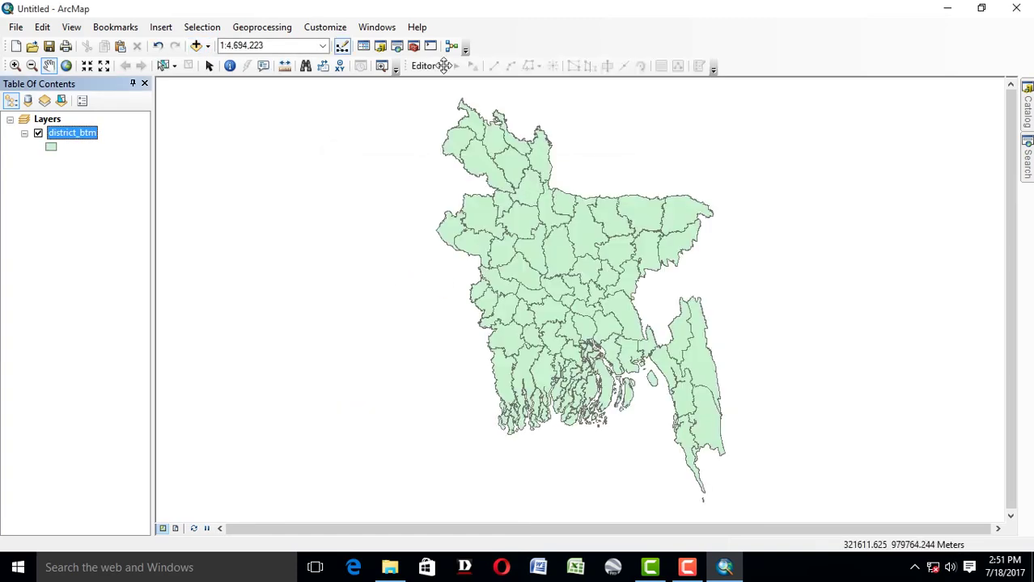
# Step: Start an edit session on the district_btm layer and select the northeasternmost district polygon, followed by the district just south of it
pyautogui.click(438, 67)
pyautogui.click(440, 83)
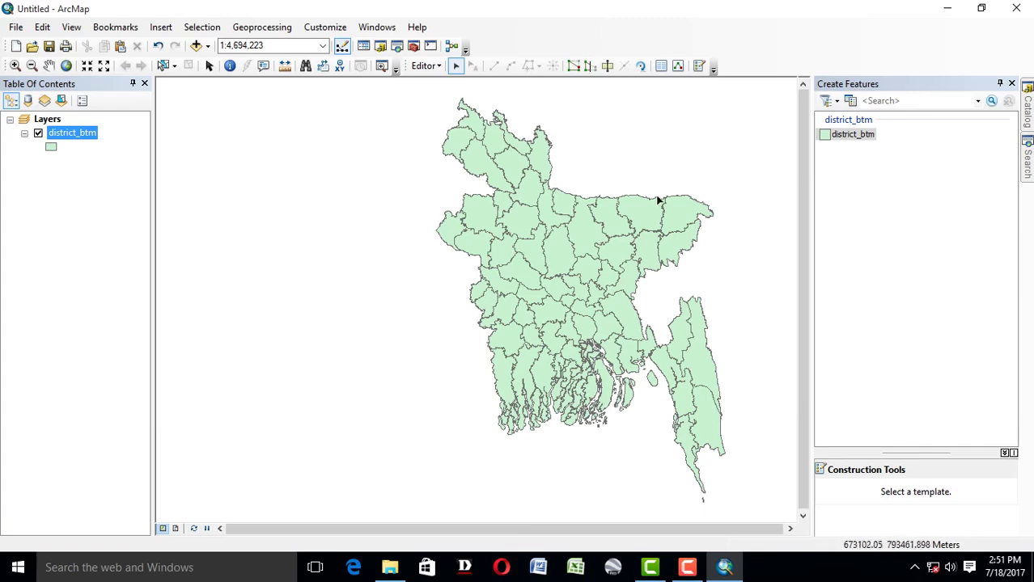
pyautogui.click(684, 217)
pyautogui.click(676, 247)
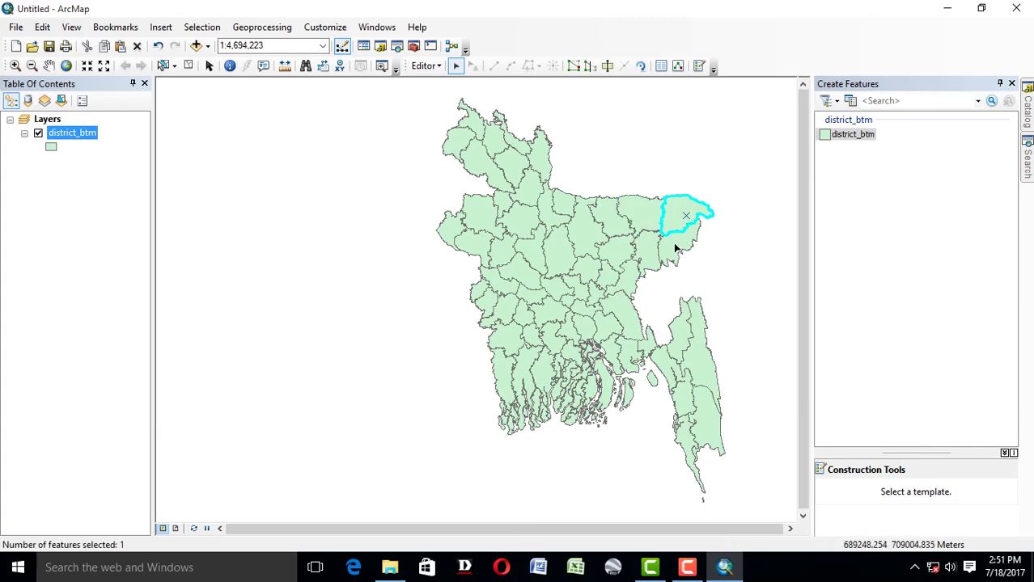